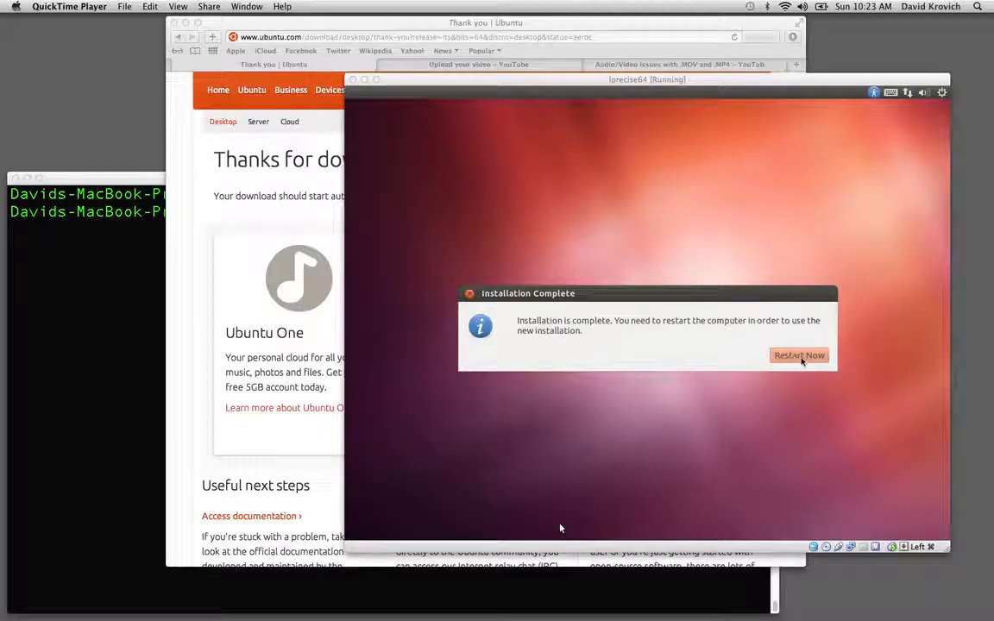
Step: Restart the virtual machine to finish the Ubuntu installation, confirming that the installation media is removed
click(799, 356)
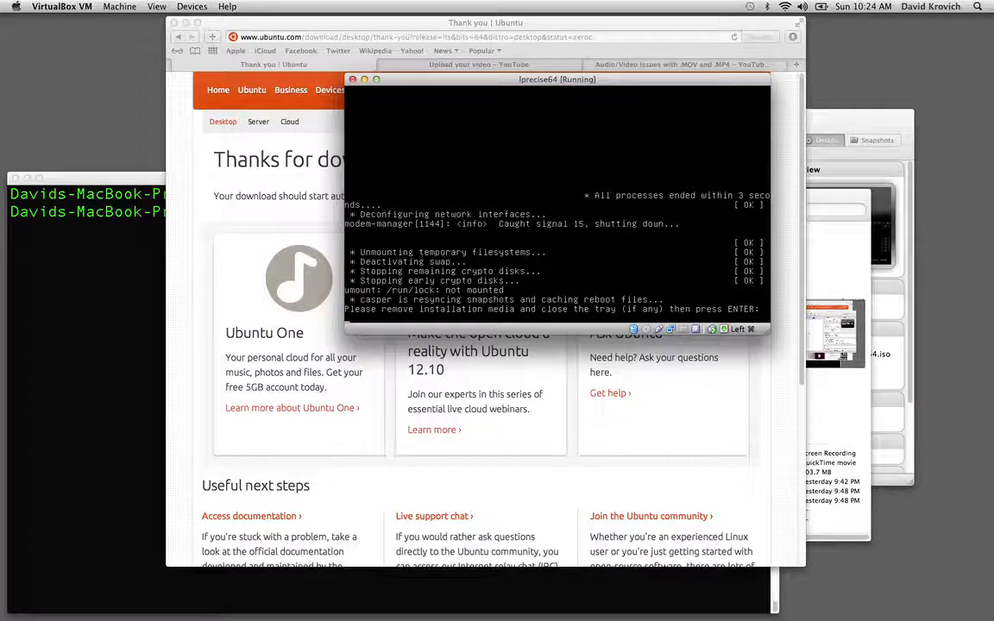
key(Return)
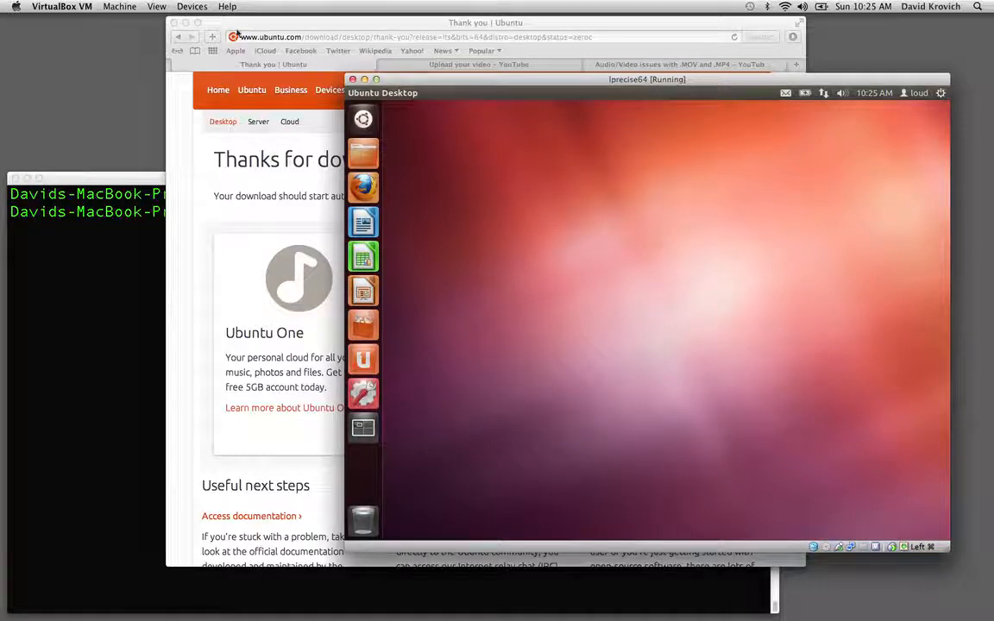
click(111, 7)
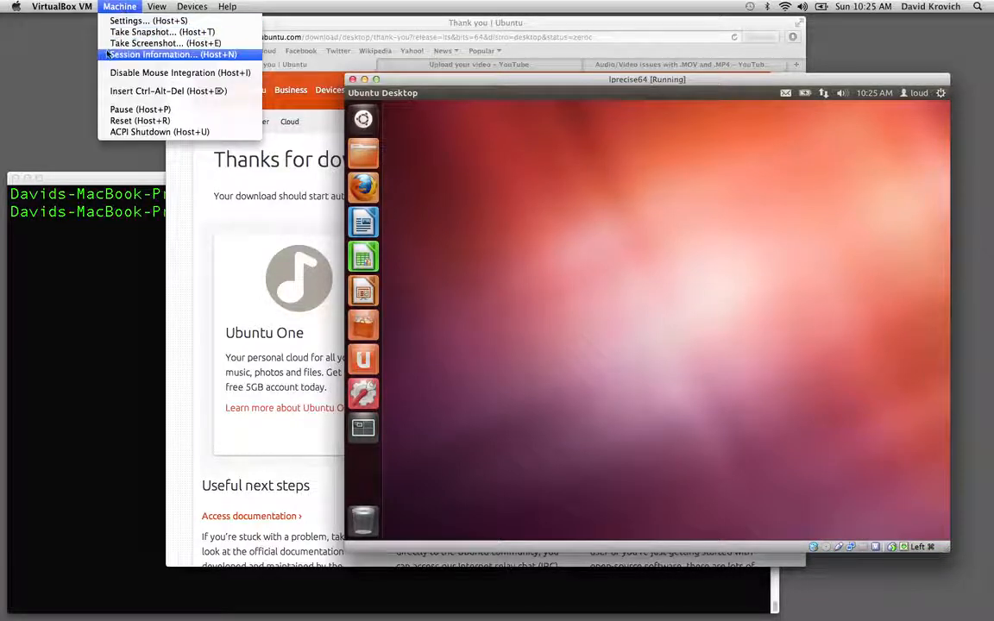
click(91, 52)
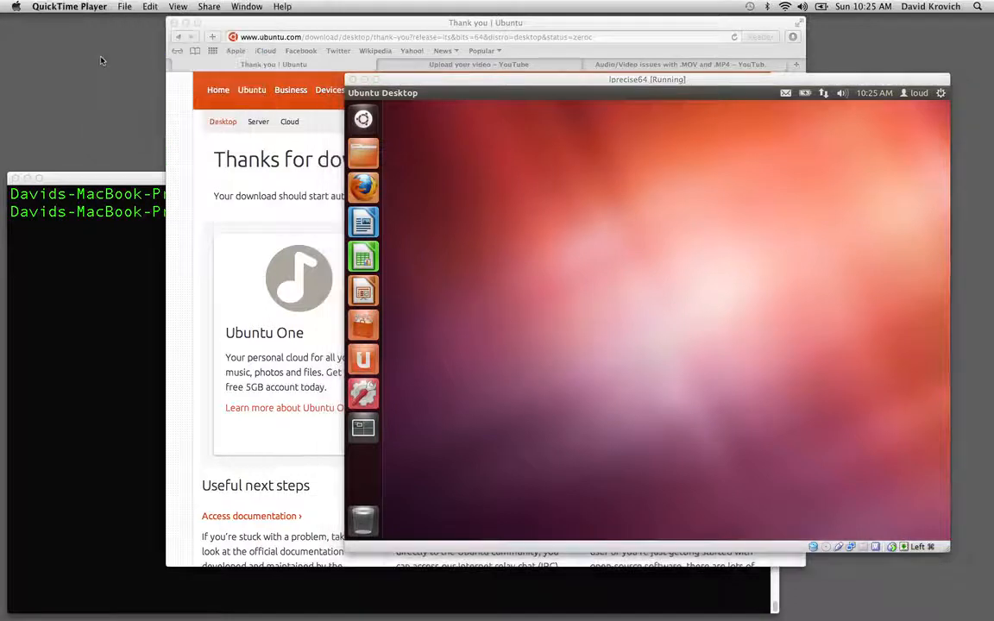
click(462, 199)
Step: Start the VirtualBox Guest Additions installation in the Ubuntu guest, allow its software to run, and authenticate with the account password
click(126, 7)
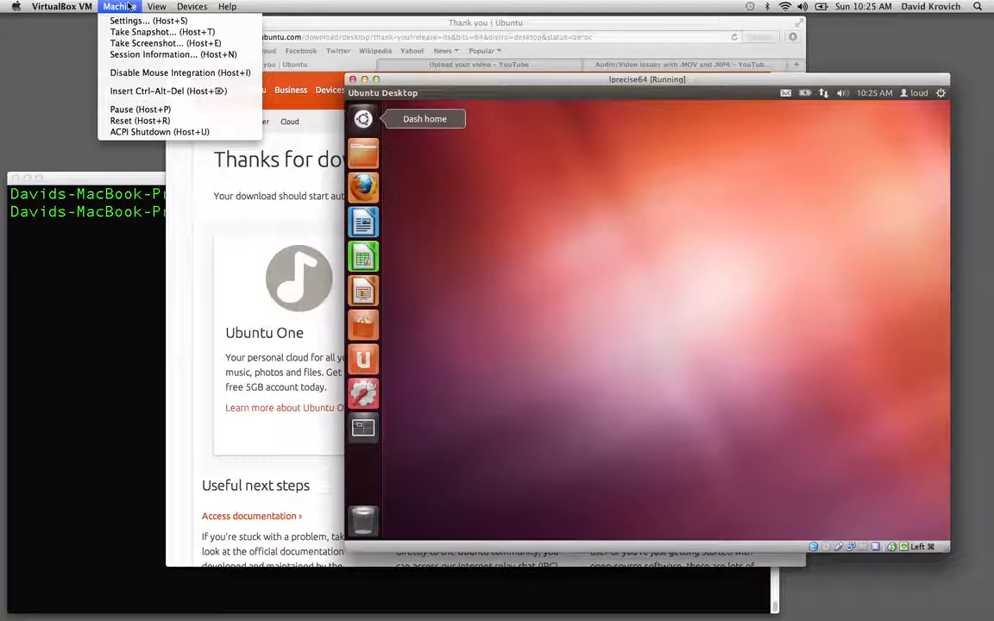
mouse_move(160, 6)
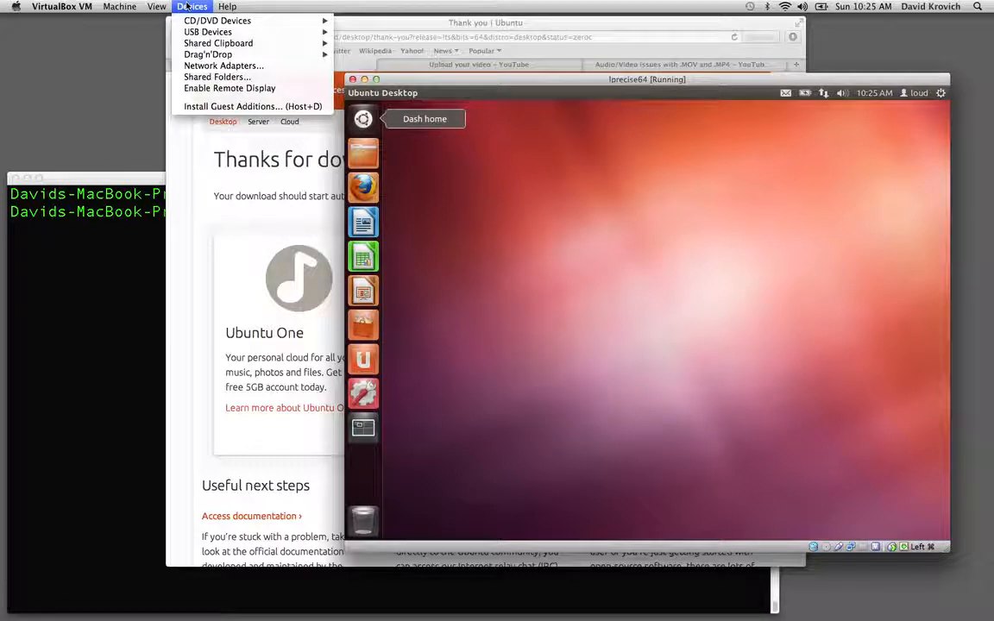
click(221, 111)
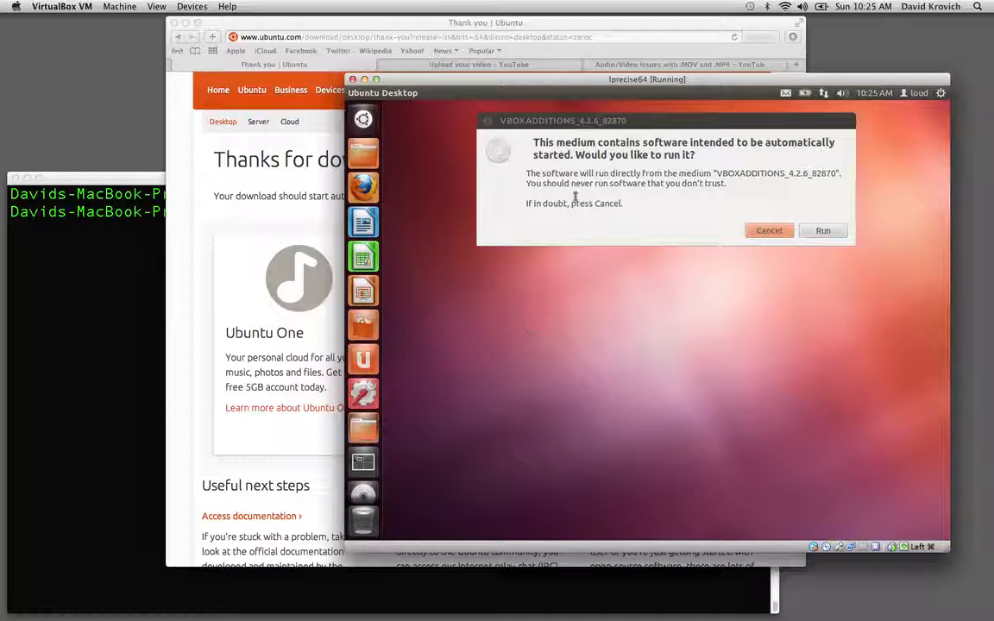
click(822, 231)
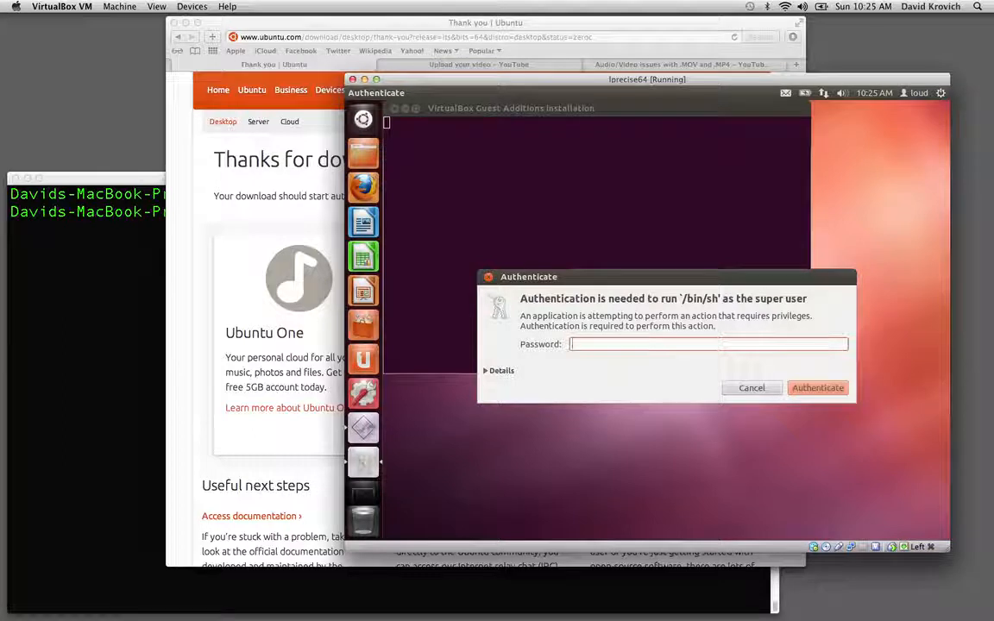
text(****)
key(Return)
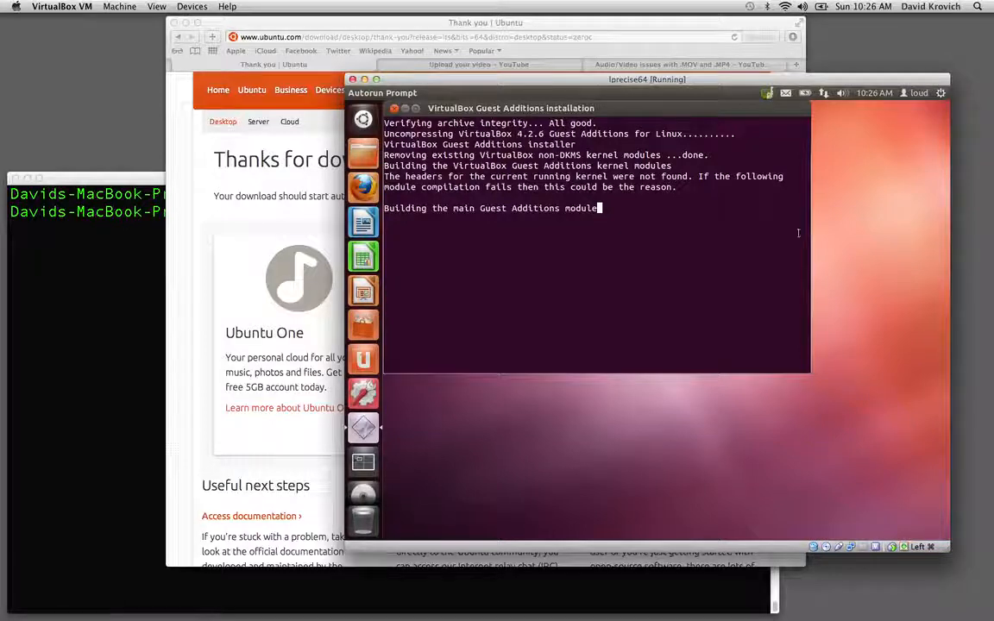
Step: Enlarge the Guest Additions installer's text by two zoom levels, and close its window once the installation finishes
click(437, 93)
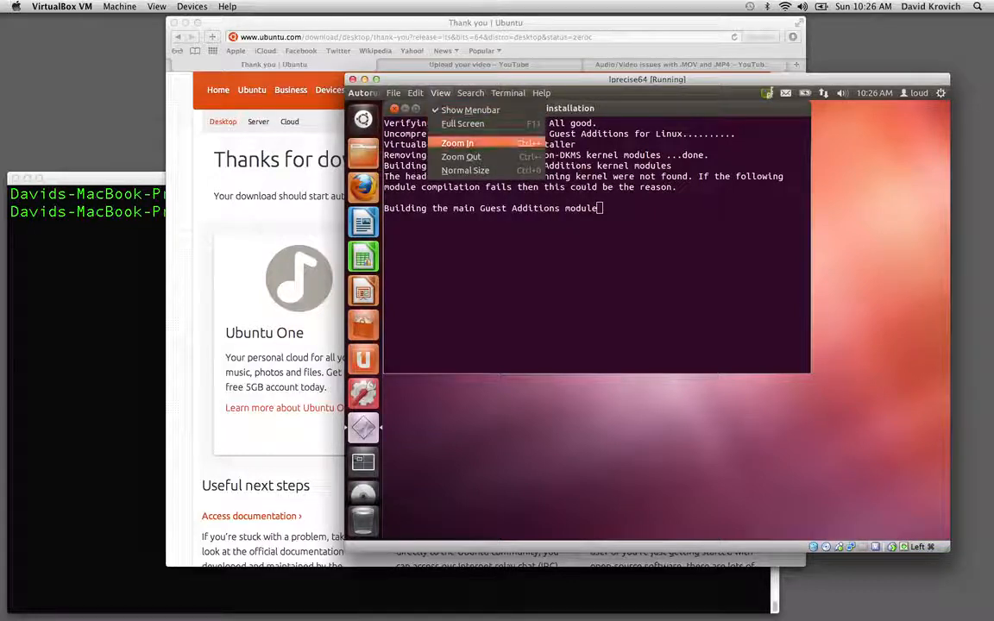
click(460, 145)
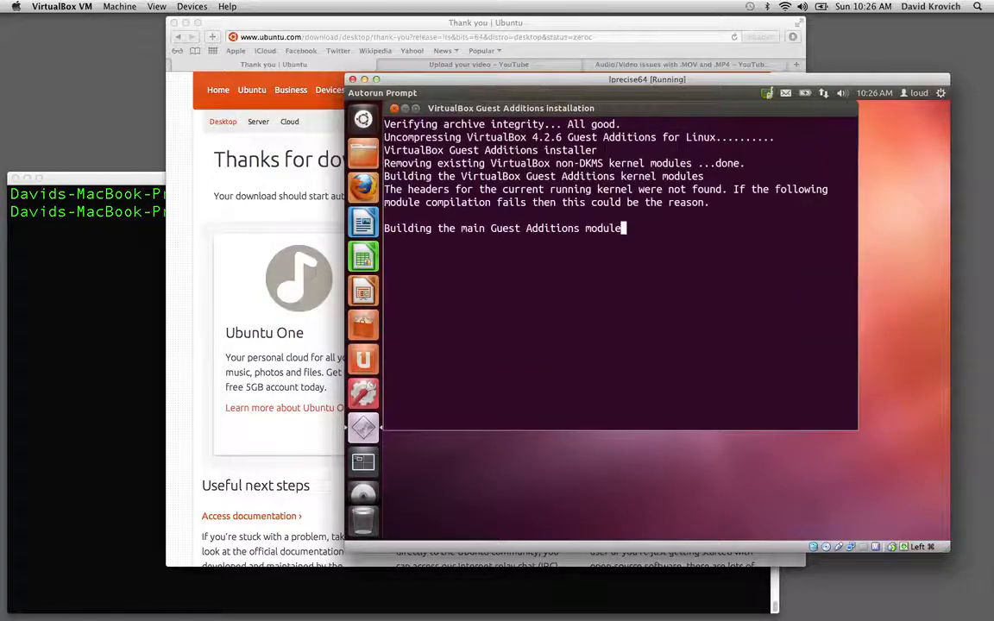
click(435, 94)
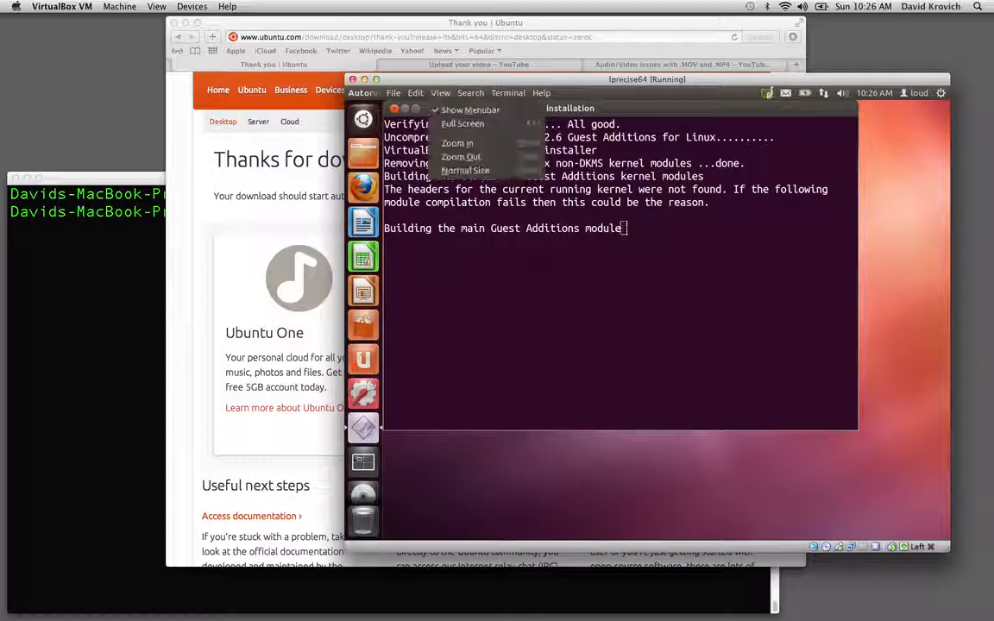
click(457, 144)
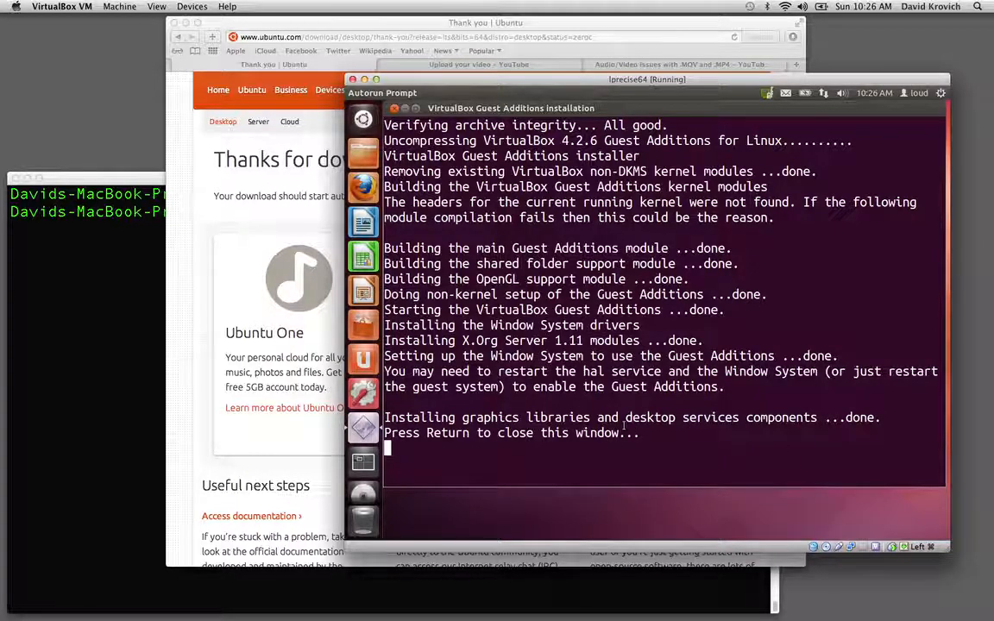
key(Return)
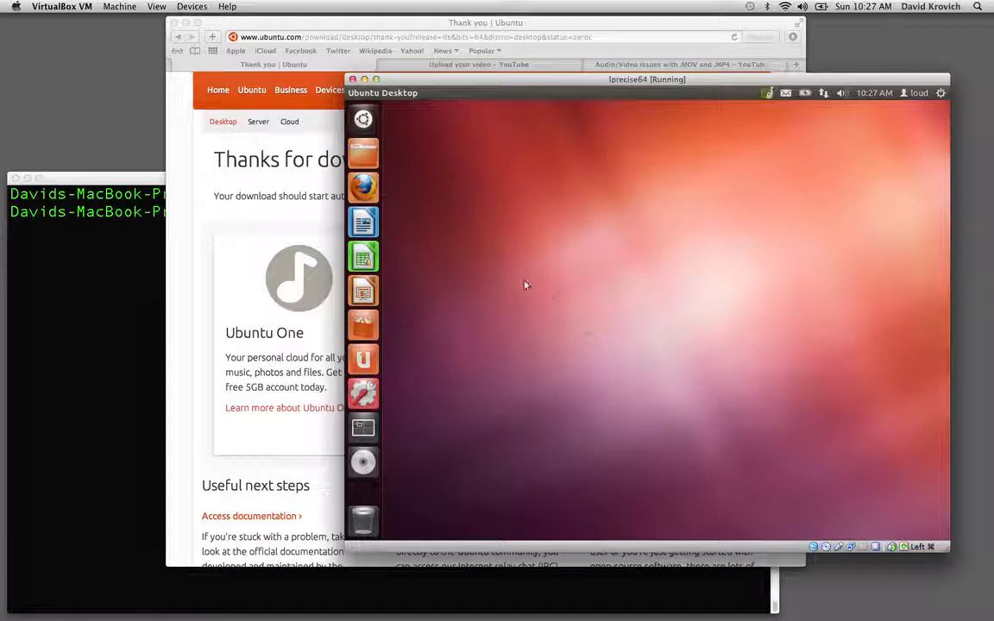
Step: Search the Ubuntu guest's applications for "terminal" and launch the Terminal
click(363, 121)
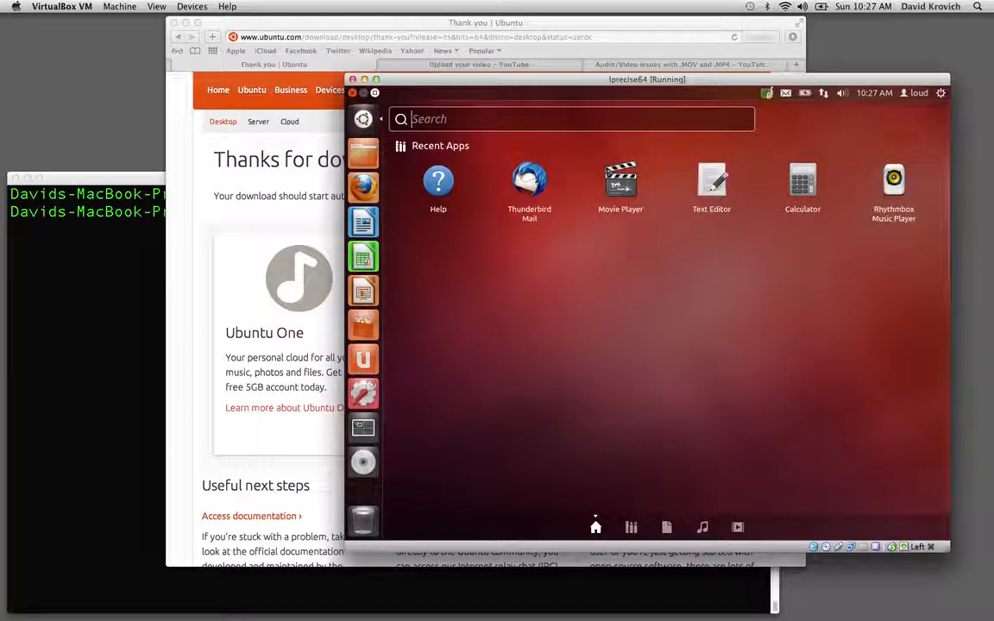
click(363, 118)
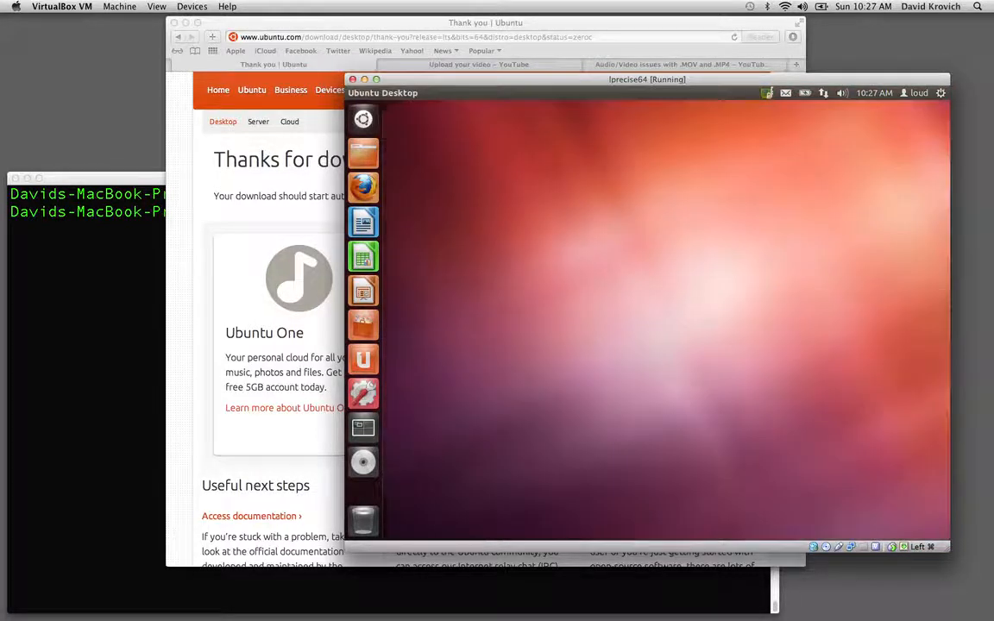
click(362, 118)
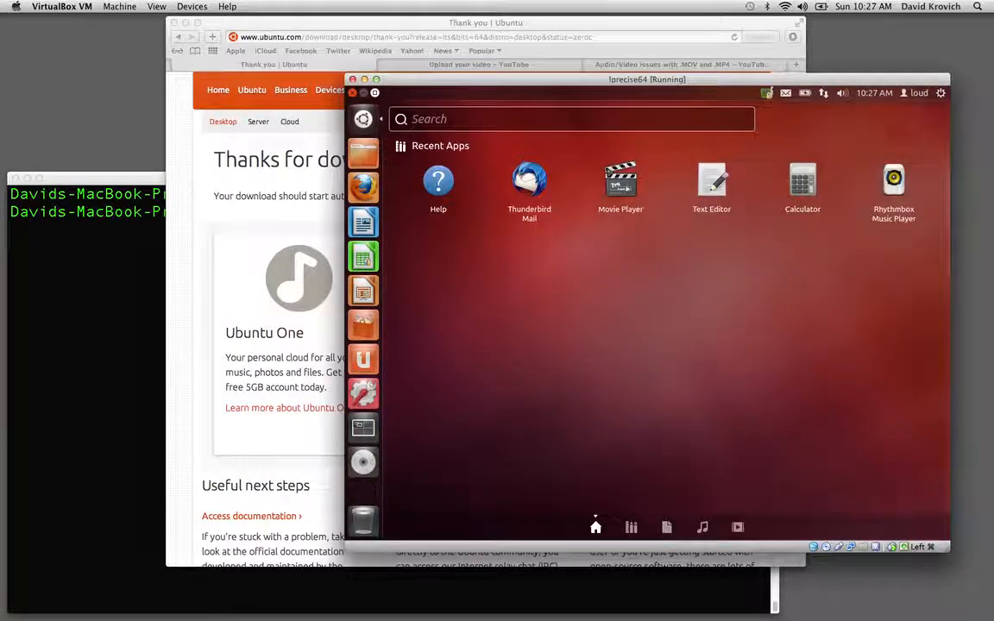
text(terminal)
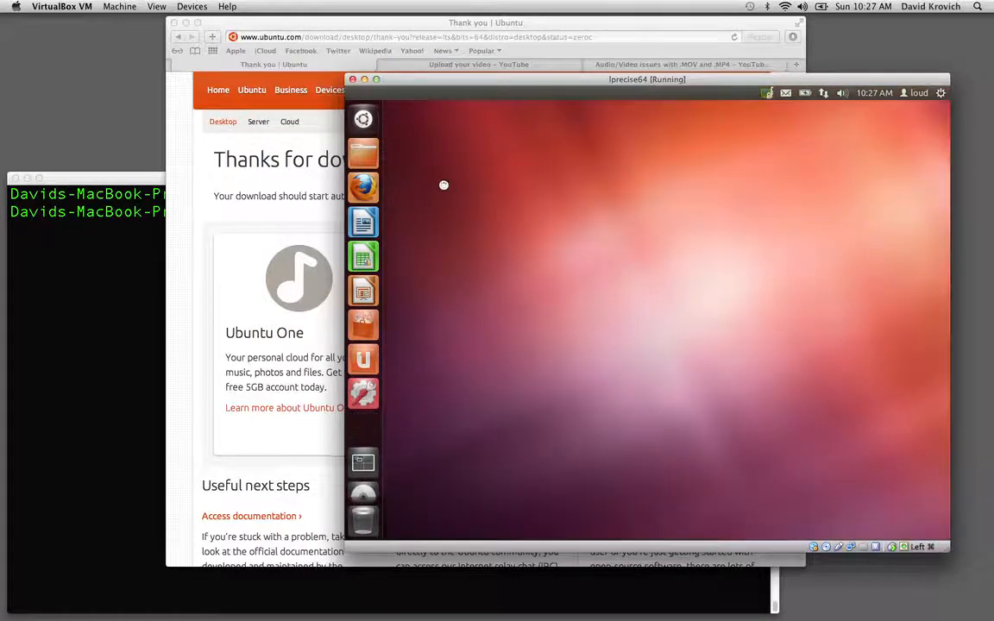
click(441, 183)
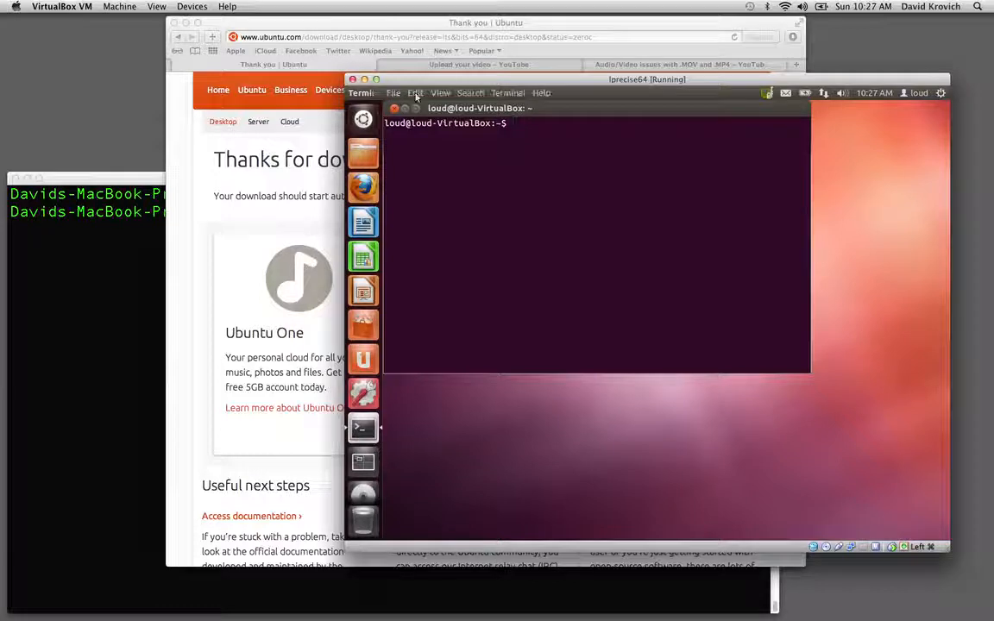
Step: Enlarge the terminal's text by two zoom levels
click(438, 93)
click(449, 140)
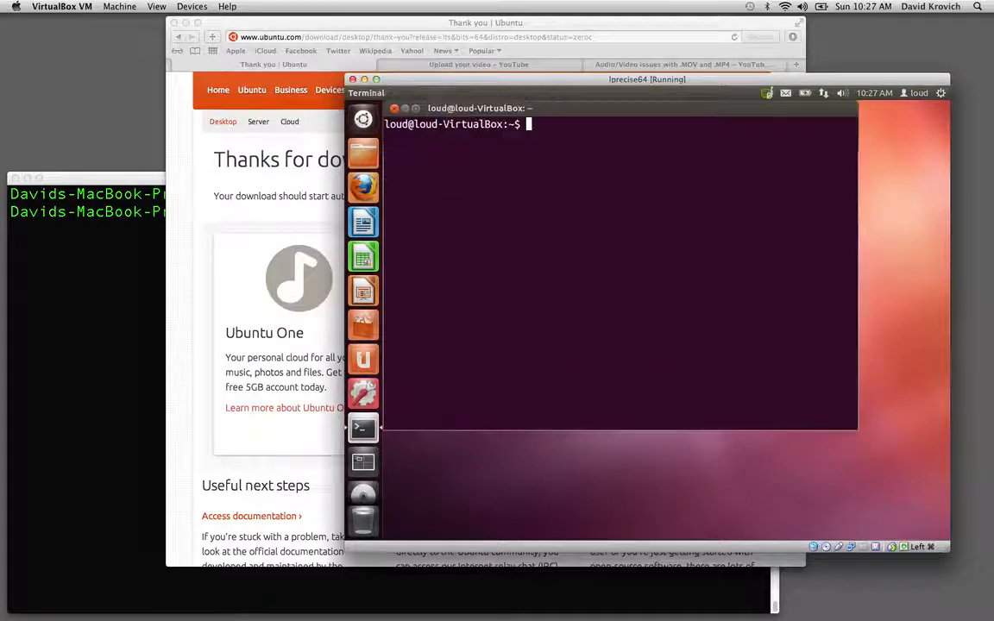
click(440, 93)
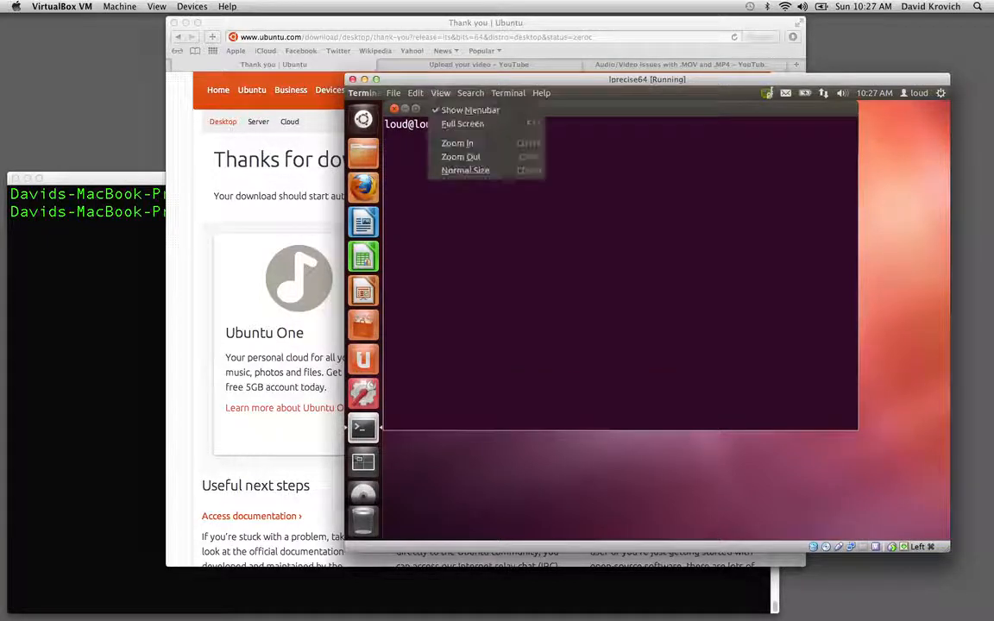
click(457, 143)
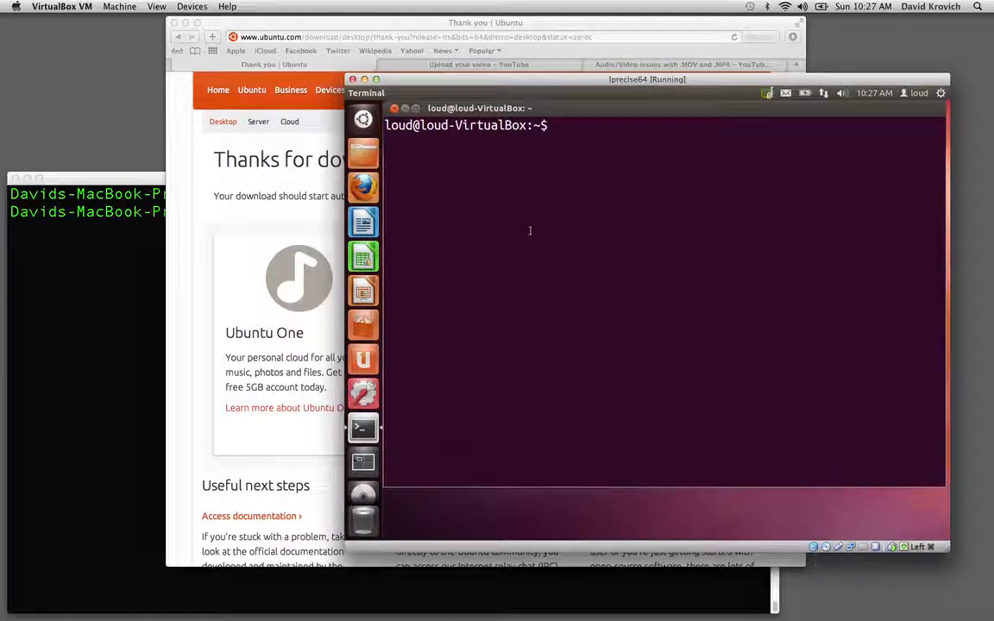
Step: Run "sudo adduser loud vboxsf" to add the account to the shared-folder group, entering the account password
text(sudo )
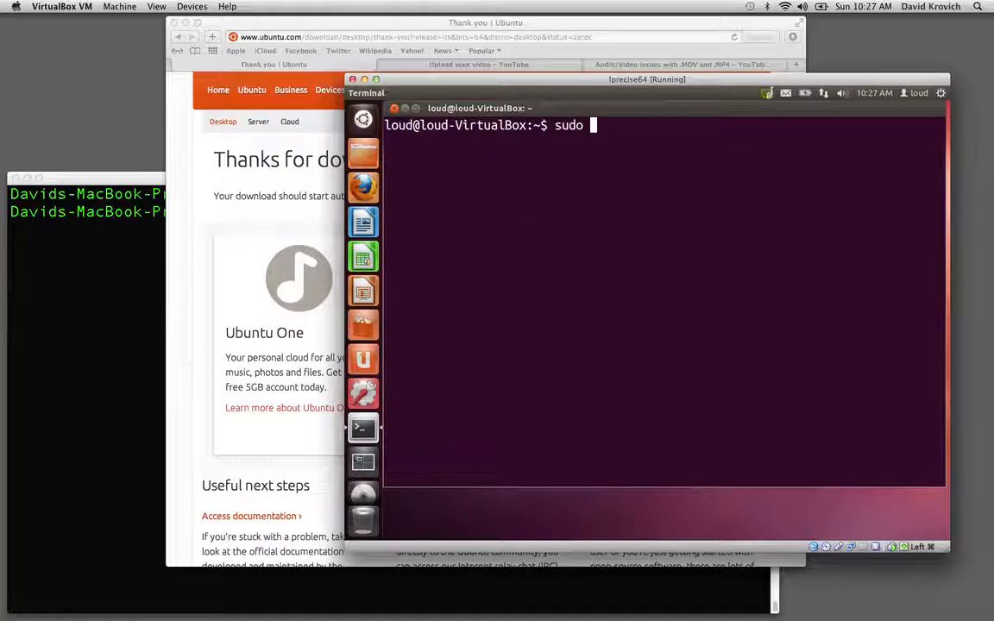
text(adduser )
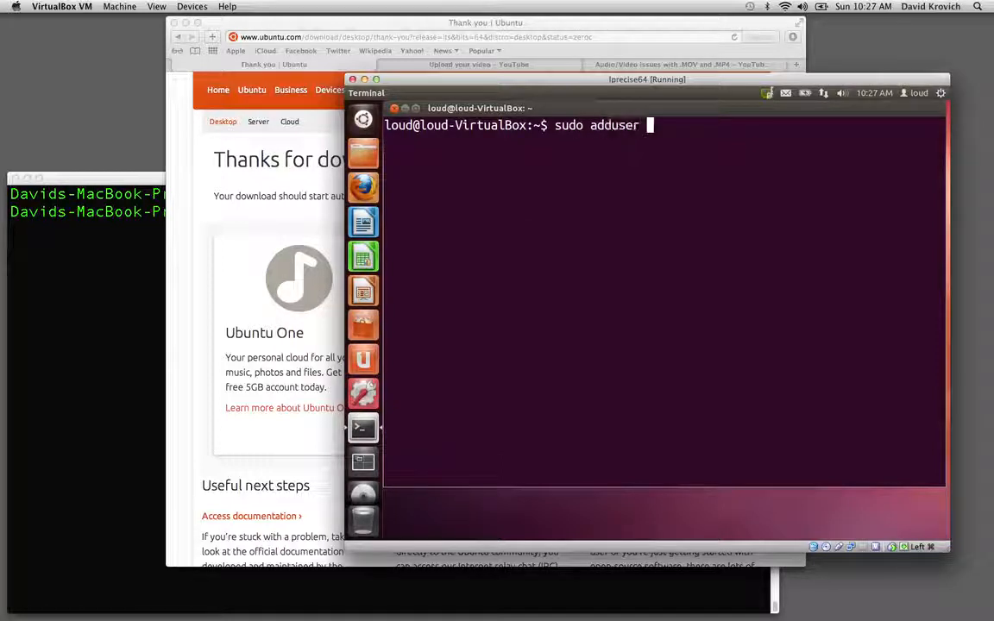
text(loud v)
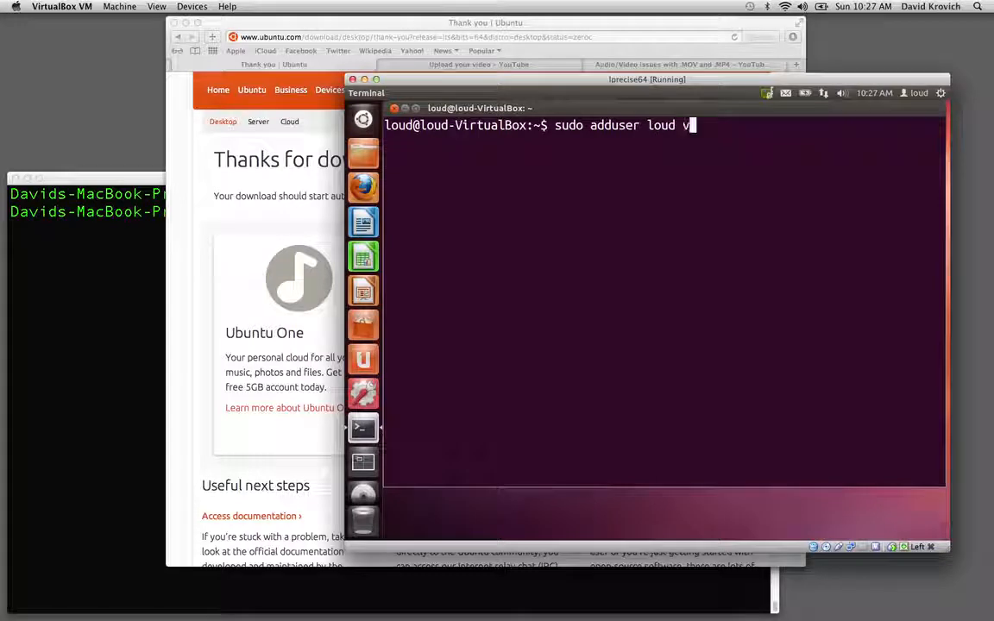
text(boxsf)
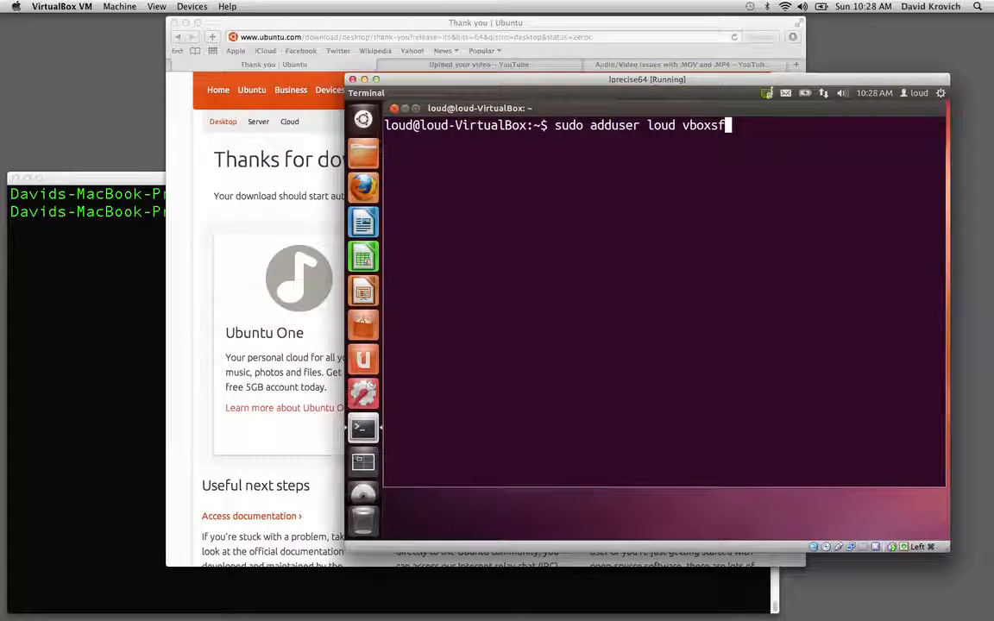
key(Return)
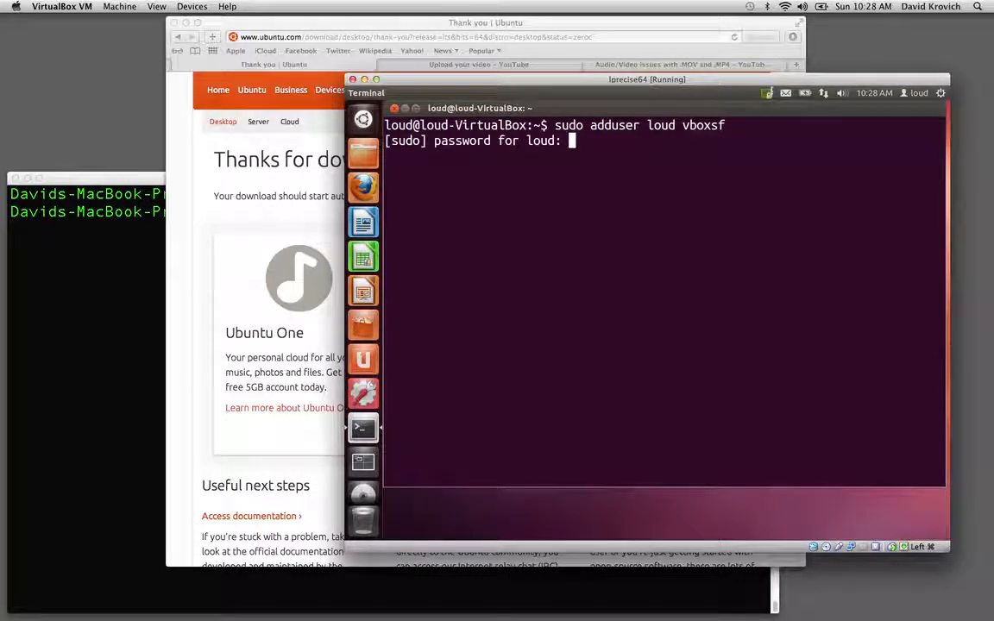
key(Return)
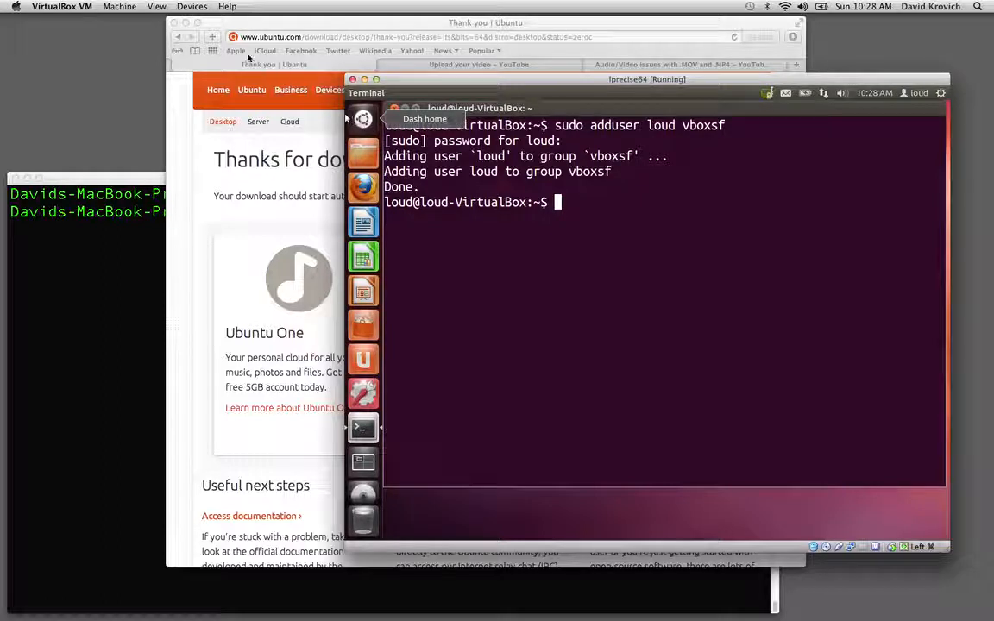
Step: Add the Mac folder /Users/kro as a shared folder with Auto-mount and Make Permanent enabled, and save the shared folder settings
click(190, 7)
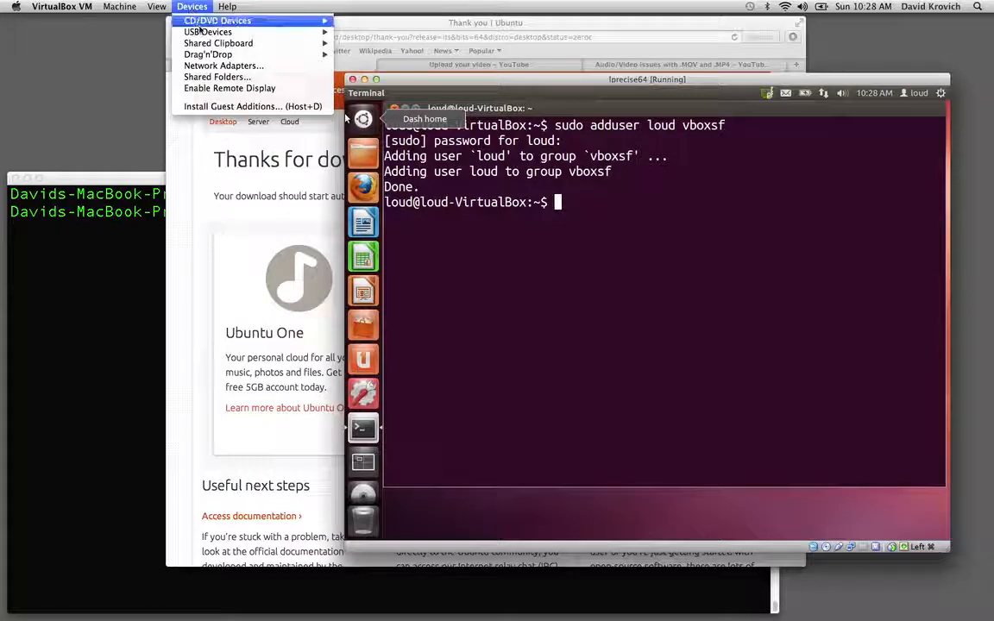
click(217, 78)
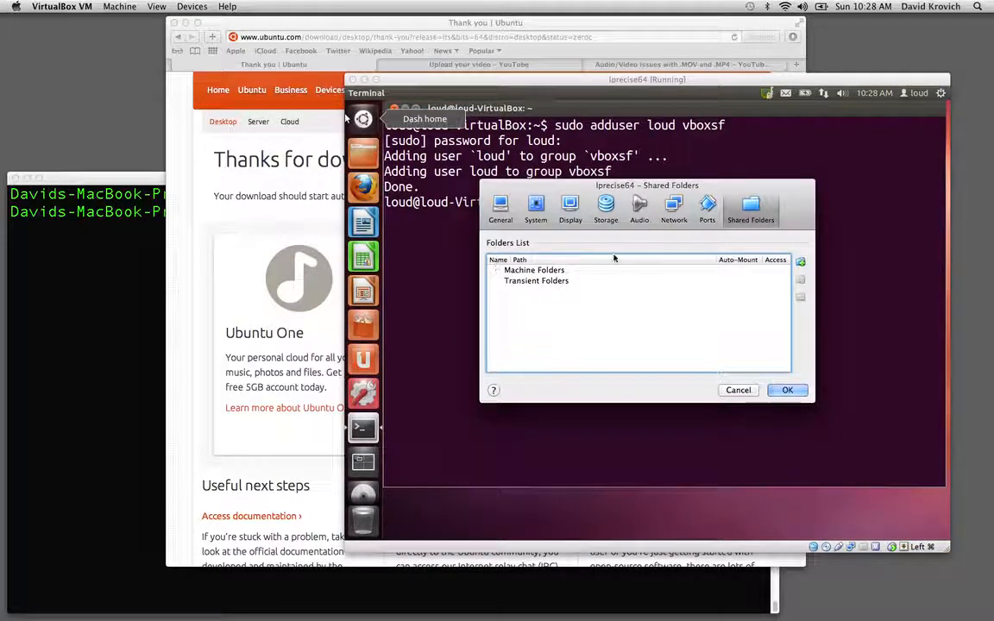
click(800, 267)
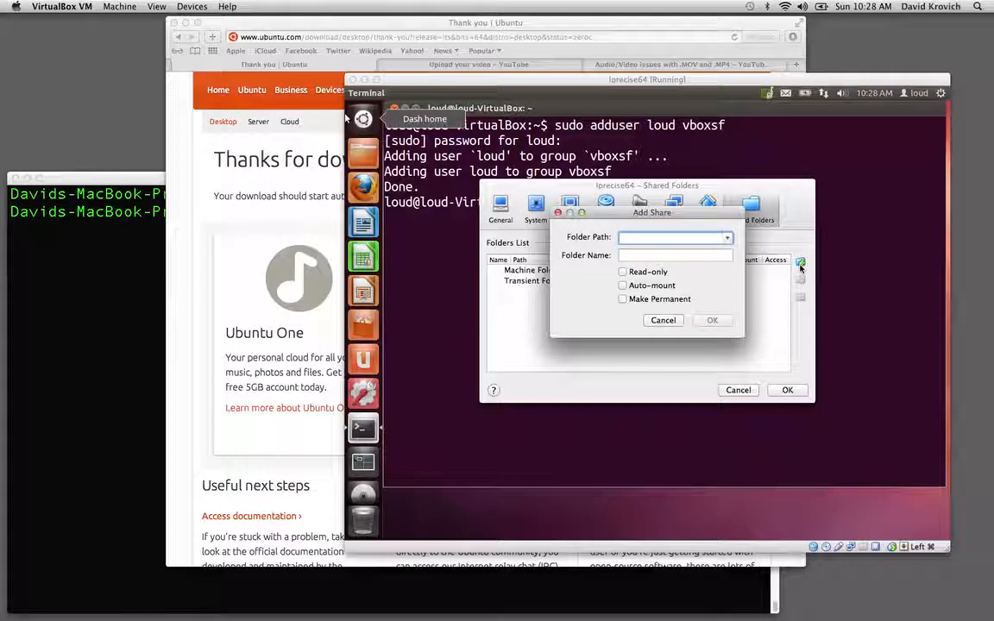
click(728, 239)
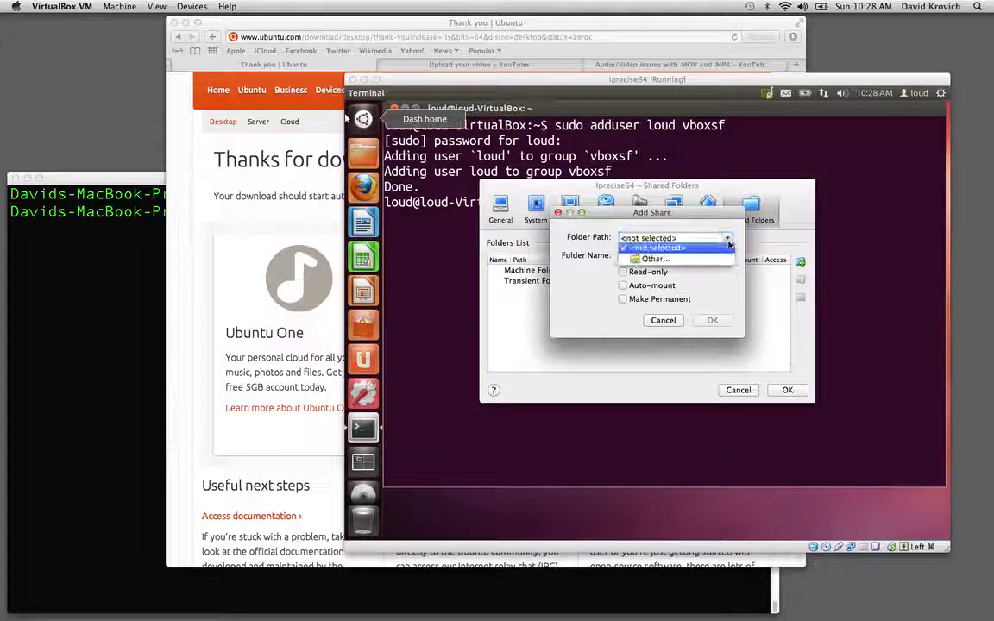
click(673, 259)
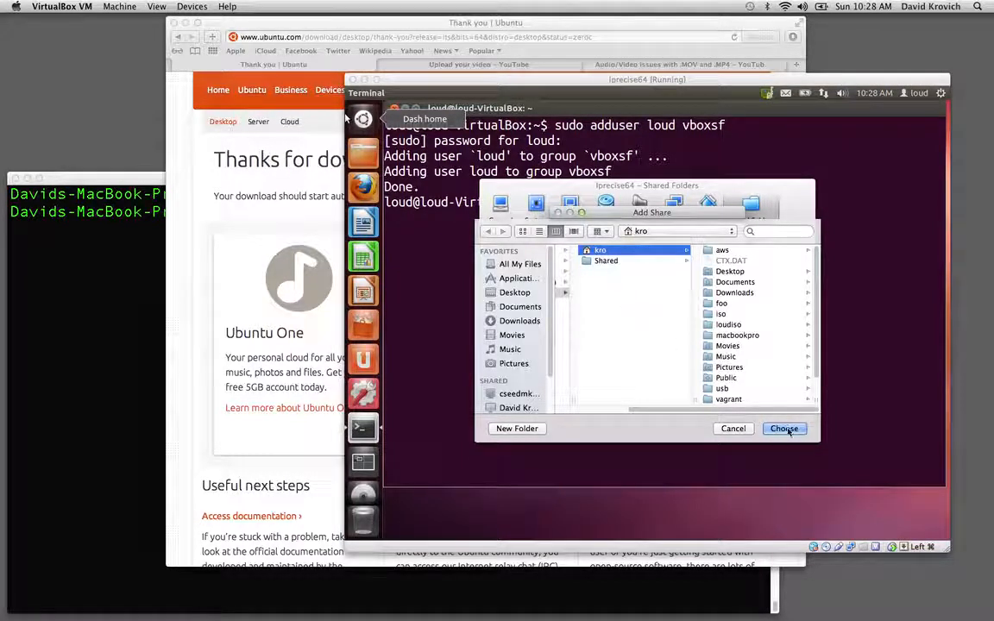
key(Return)
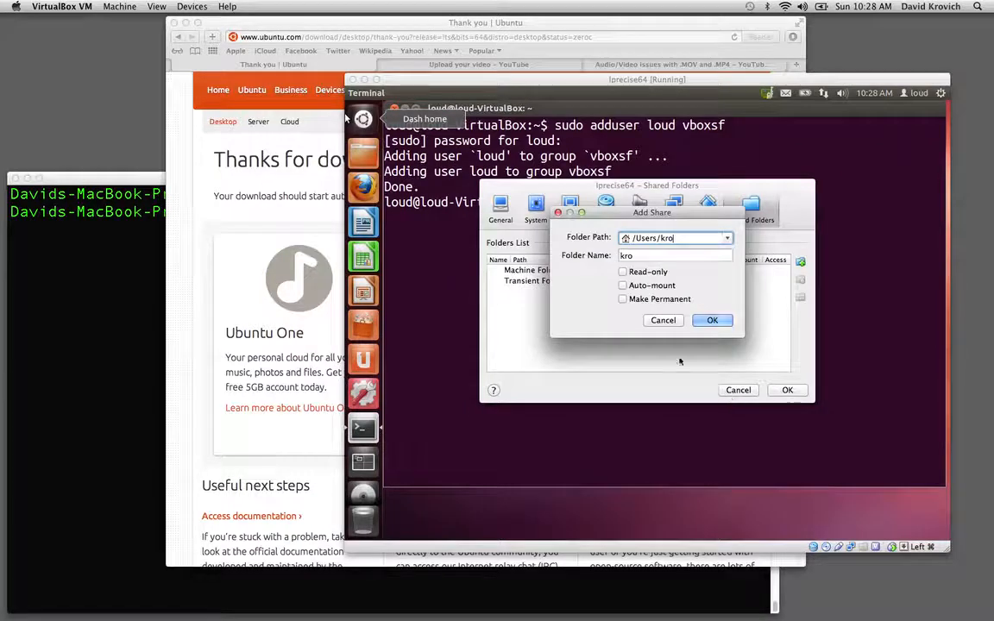
click(622, 285)
click(622, 299)
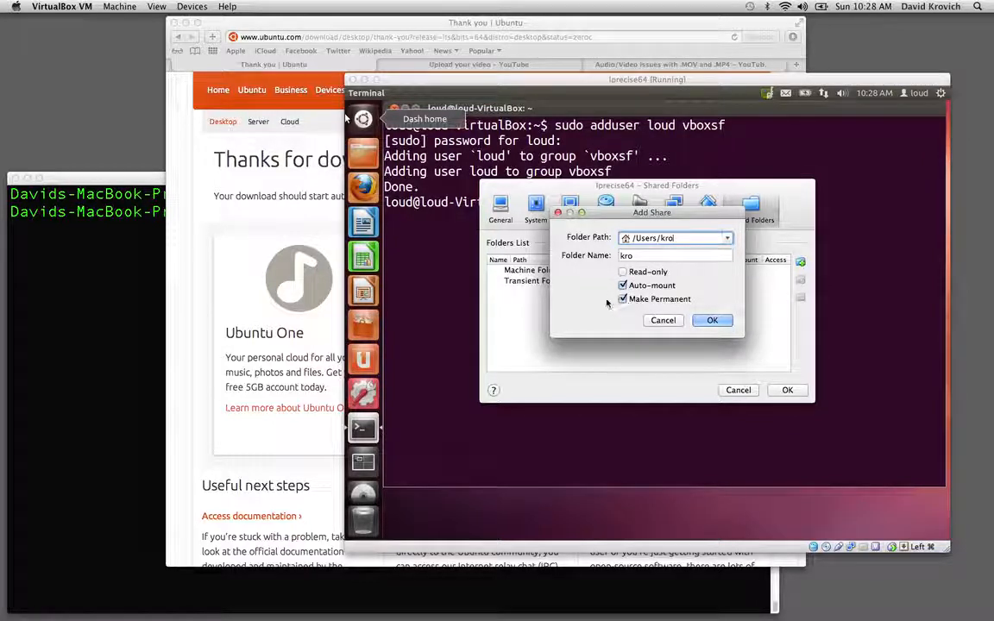
click(712, 320)
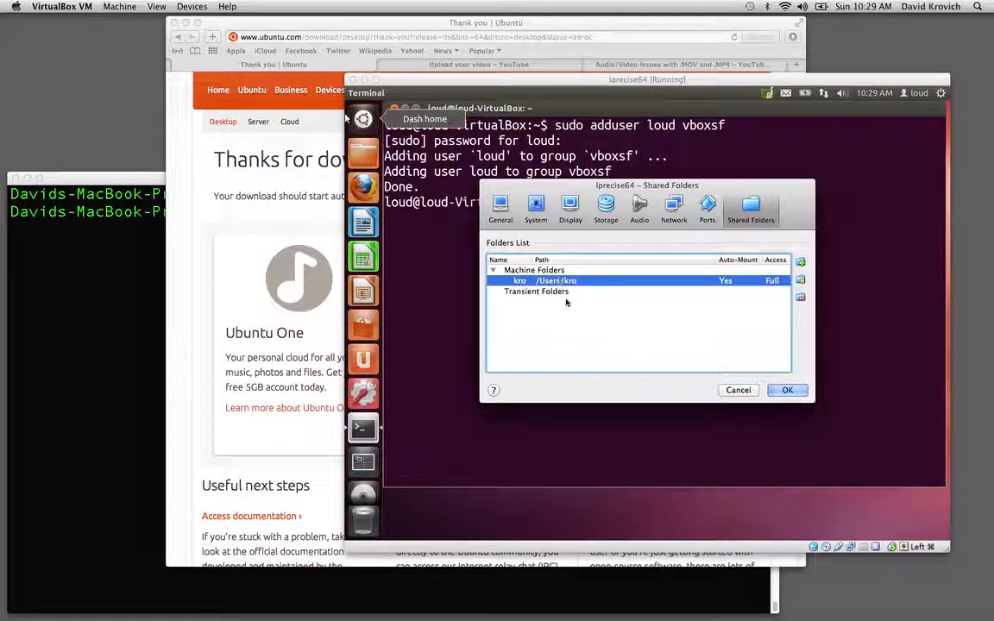
click(773, 389)
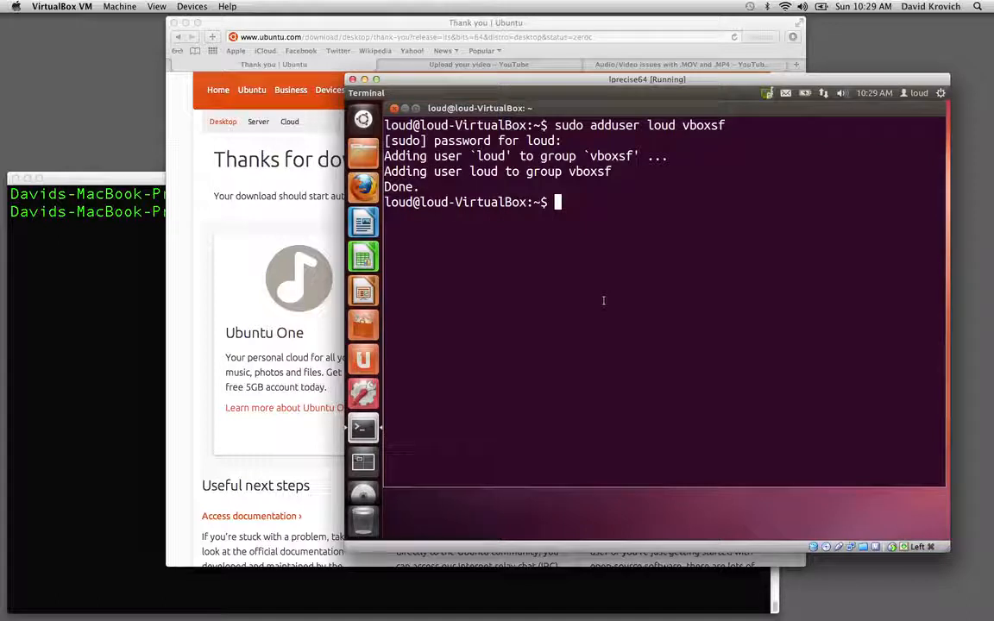
Step: Reboot the guest with "sudo reboot" and reposition the virtual machine's window so it fits on the screen
text(sudo )
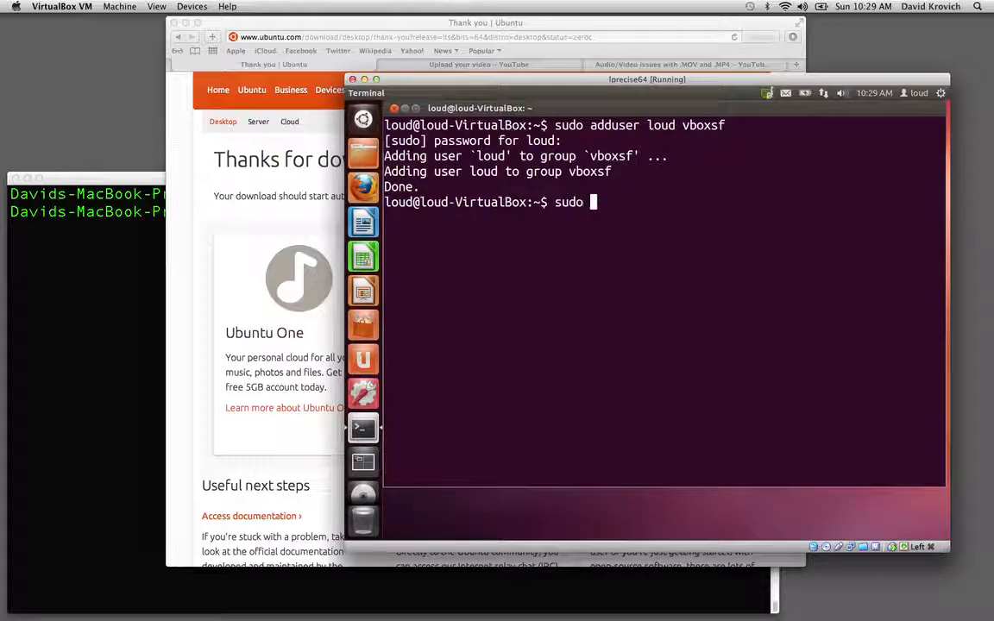
text(reboot)
key(Return)
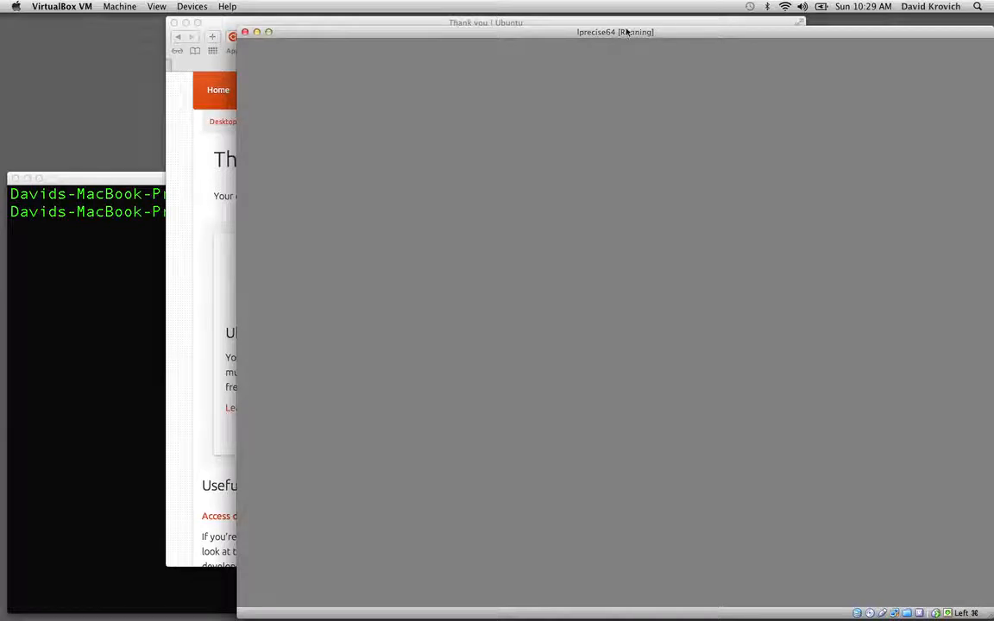
drag(623, 33, 598, 26)
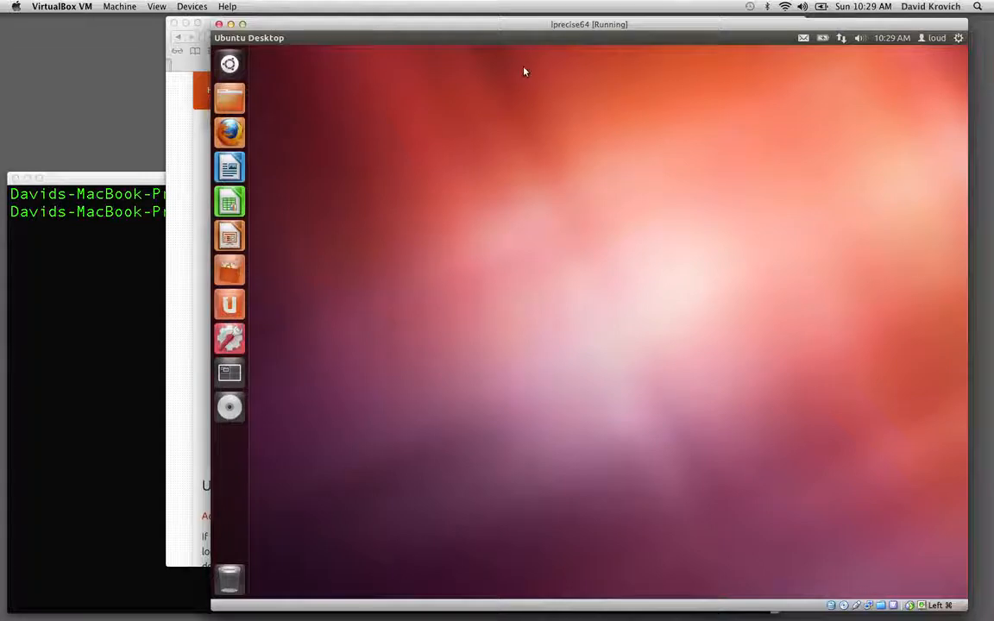
Step: Launch the Terminal in the guest and list the mounted file systems with "df"
click(228, 63)
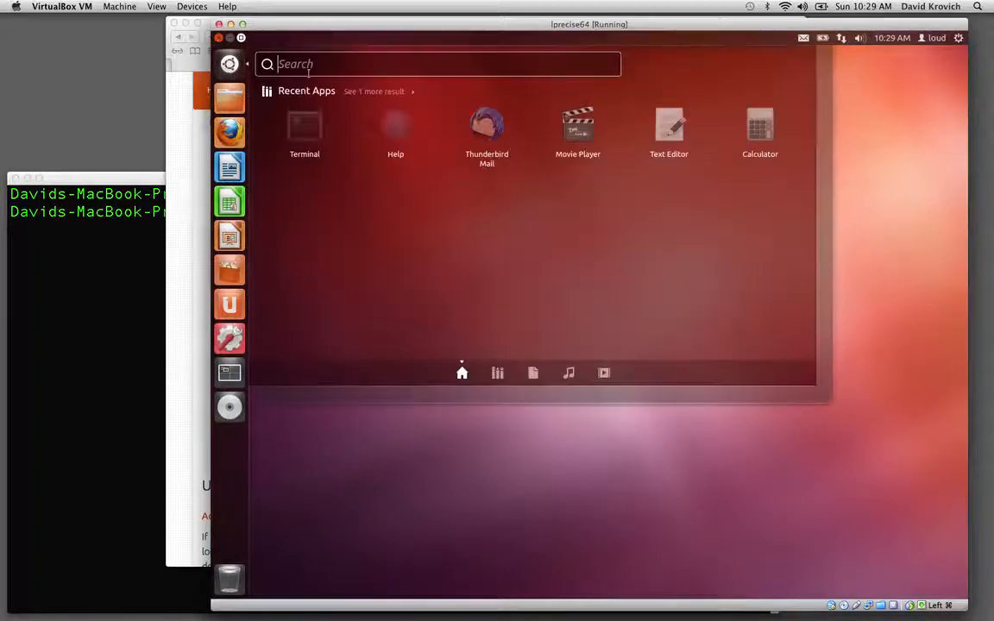
click(304, 127)
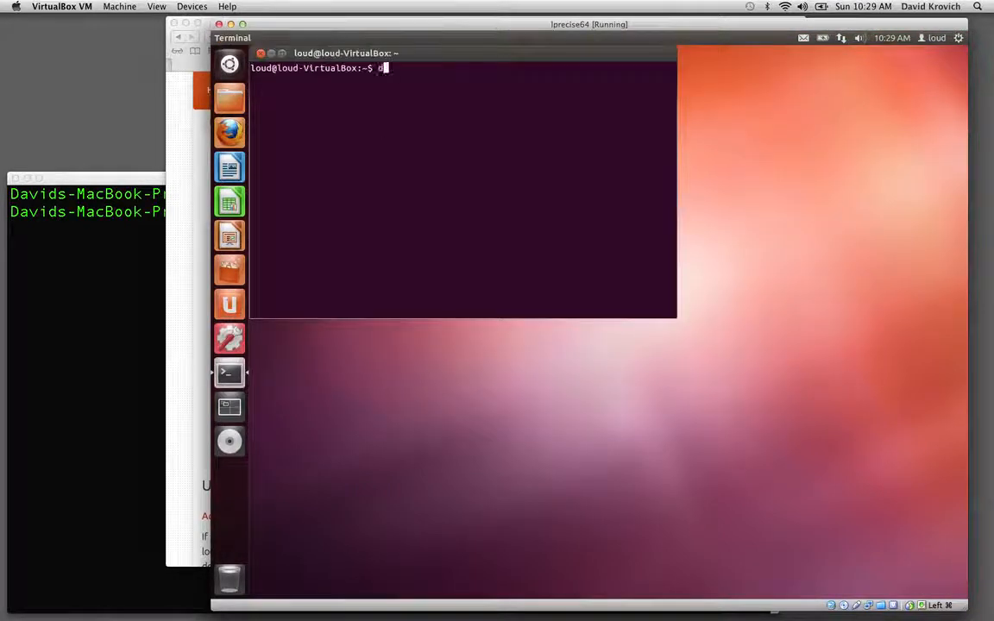
text(df)
key(Return)
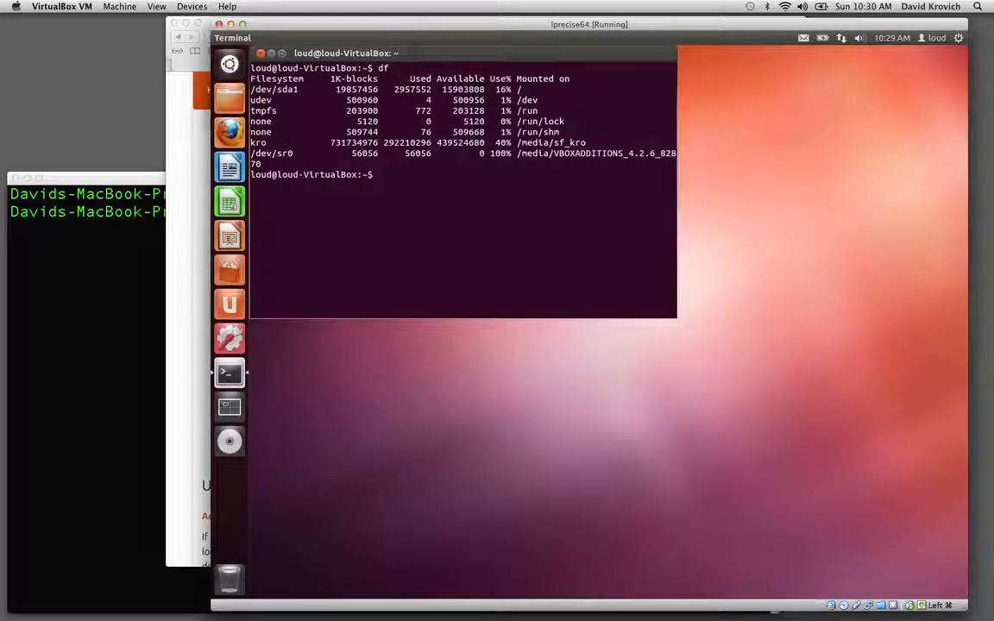
Step: Highlight the mount path /media/sf_kro in the output and list the home directory's contents with "ls"
double_click(520, 142)
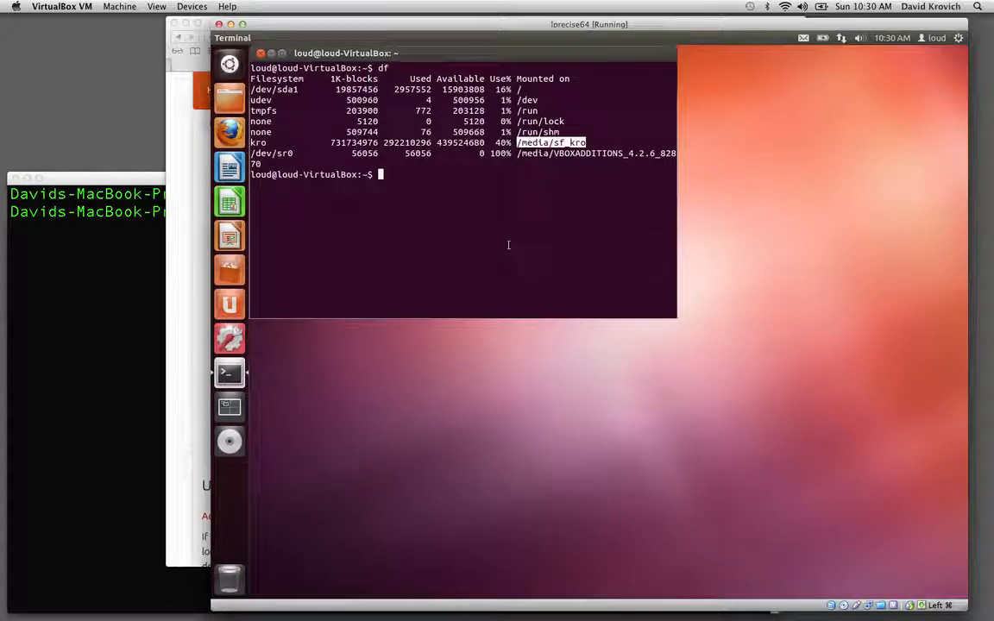
text(ls)
key(Return)
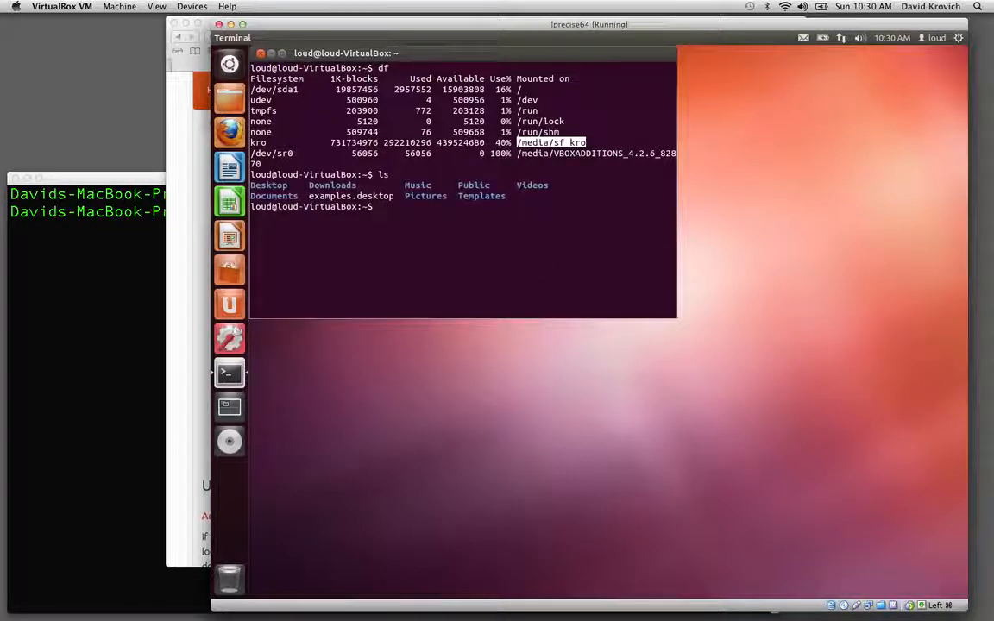
text(cd /me)
key(BackSpace)
key(BackSpace)
key(BackSpace)
key(BackSpace)
key(BackSpace)
key(BackSpace)
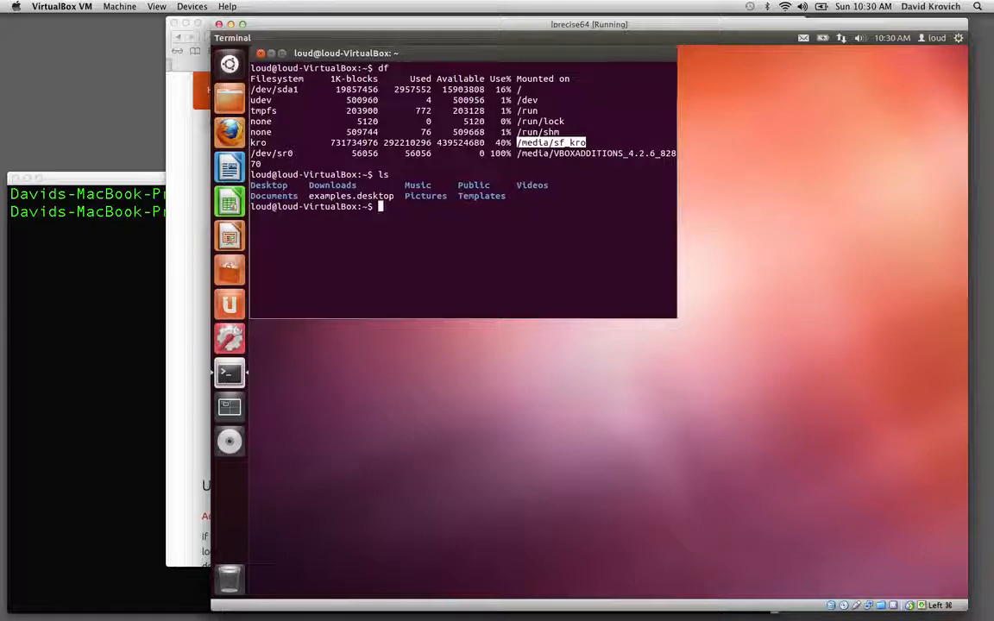
Step: Run "ln -s /media/sf_kro/ sharedhome" to create a symbolic link to the shared folder in the home directory
text(ln -s /media/sf)
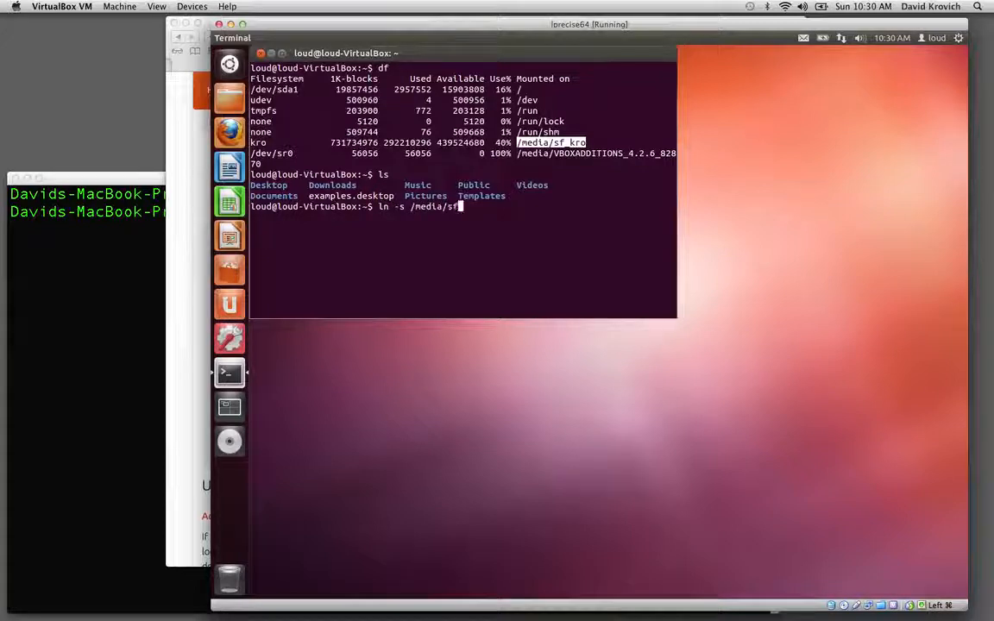
text(_kro/ sharedhome)
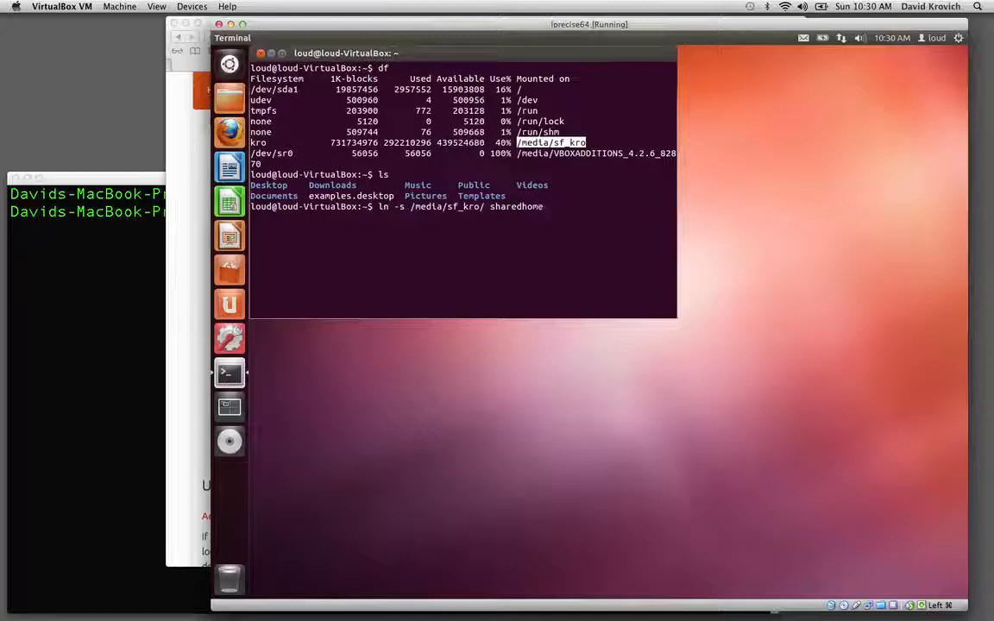
key(Return)
Step: Change into the link with "cd sharedhome" and list the shared folder's contents with "ls"
text(cd sharedhome)
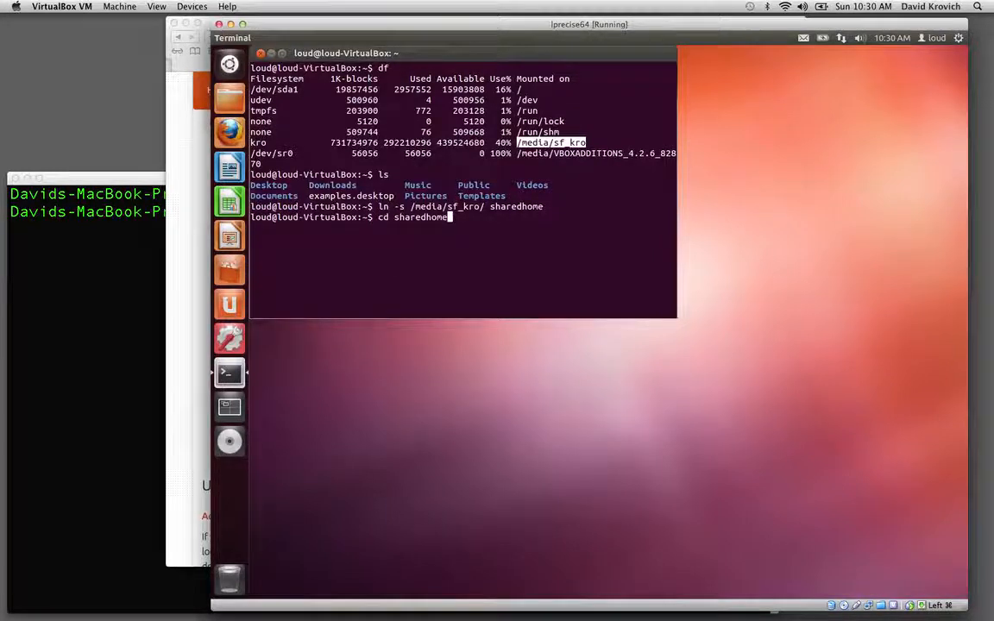
key(Return)
key(Return)
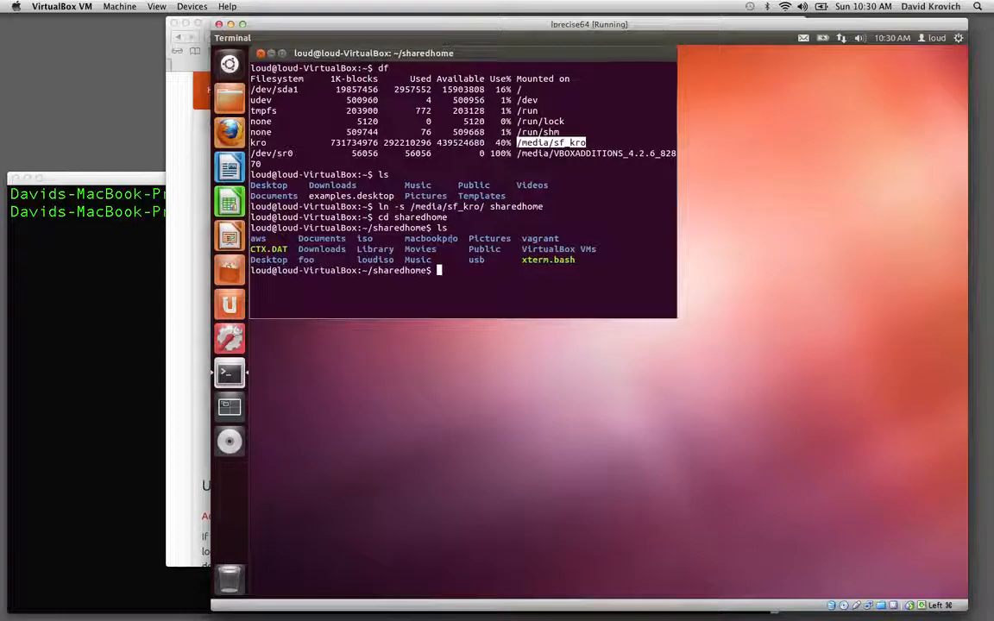
Step: Switch to the Mac host's Terminal and list its home folder with "ls"
click(132, 222)
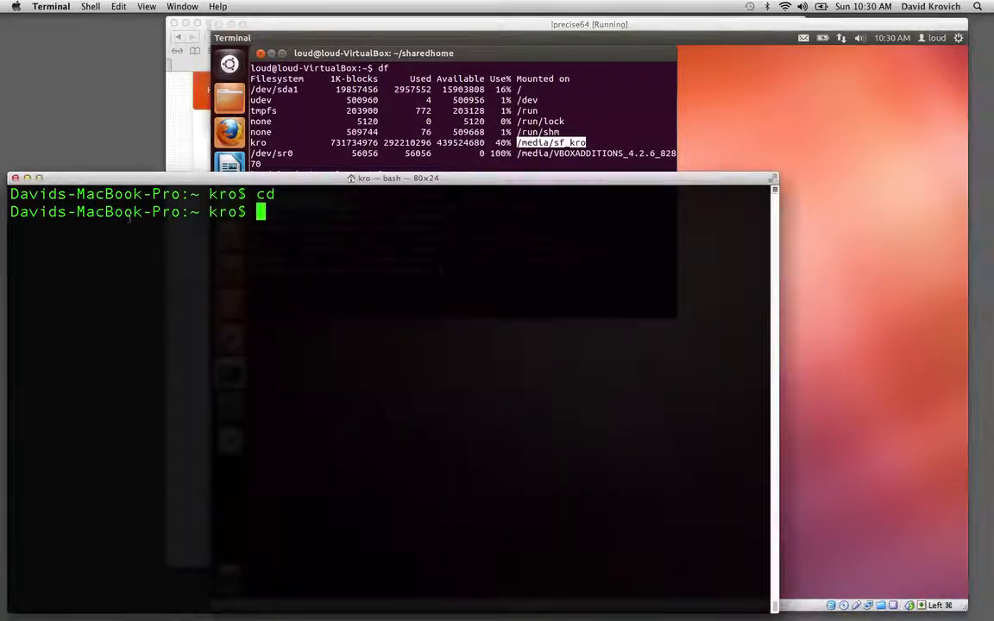
text(ls)
key(Return)
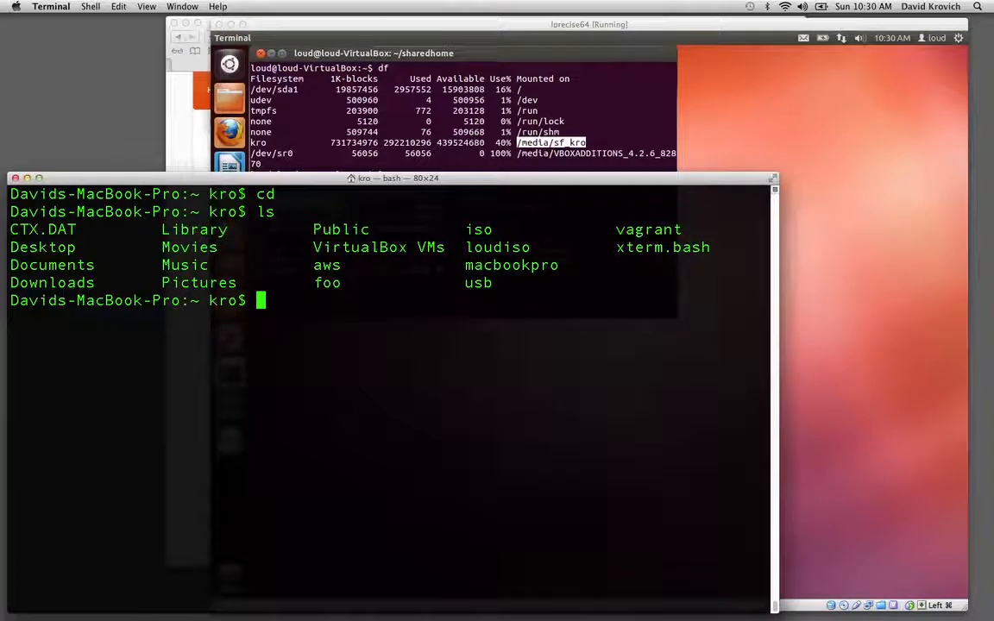
Step: Compare the host's listing with the guest's, and return the guest's Terminal to the home directory with "cd"
click(400, 59)
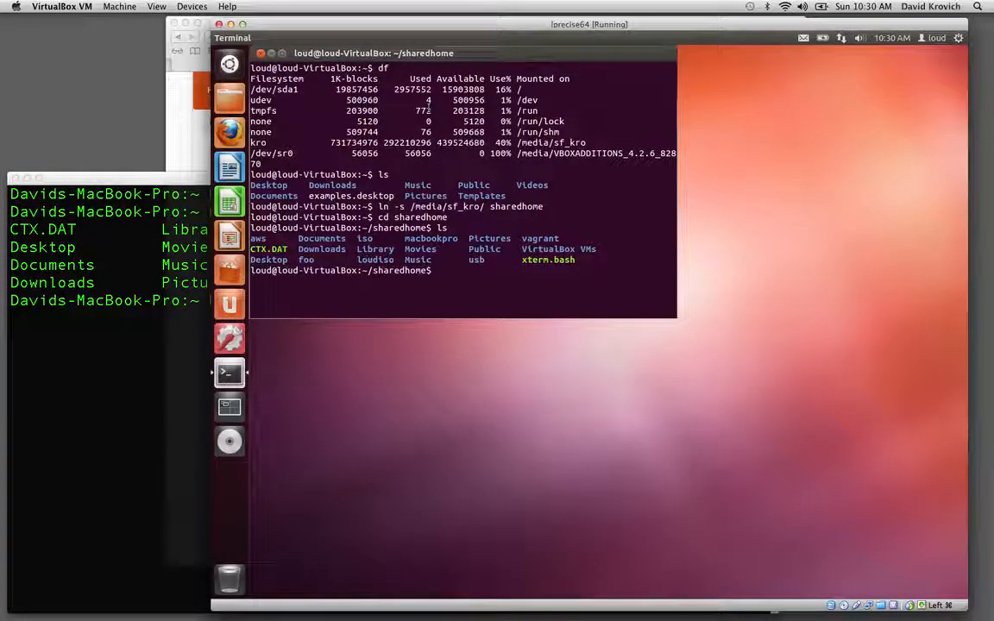
click(151, 199)
click(472, 104)
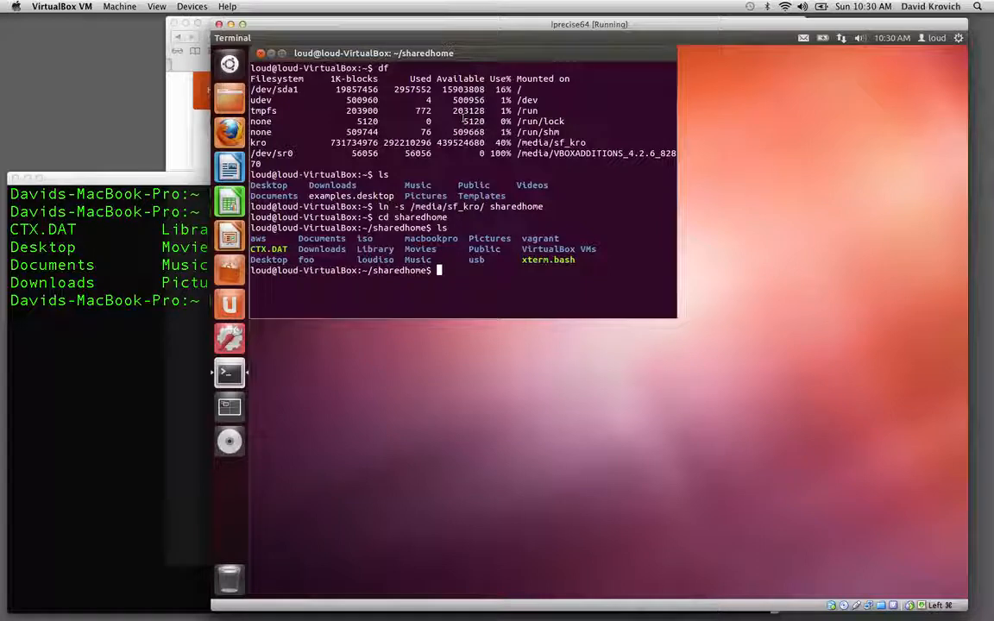
text(cd)
key(Return)
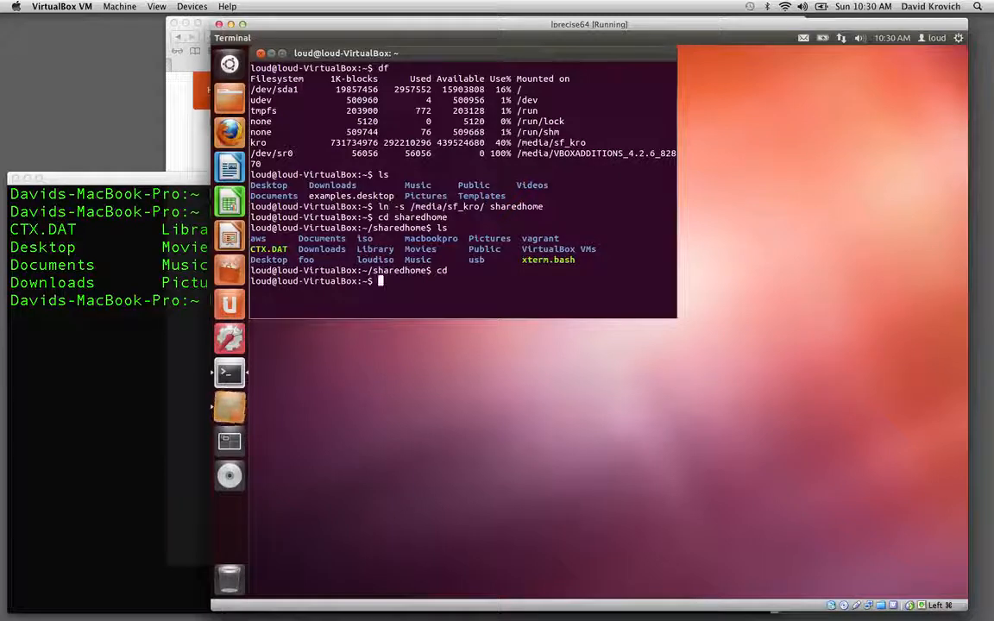
Step: Open Update Manager and start installing all selected Ubuntu updates, authenticating with the account password
click(229, 411)
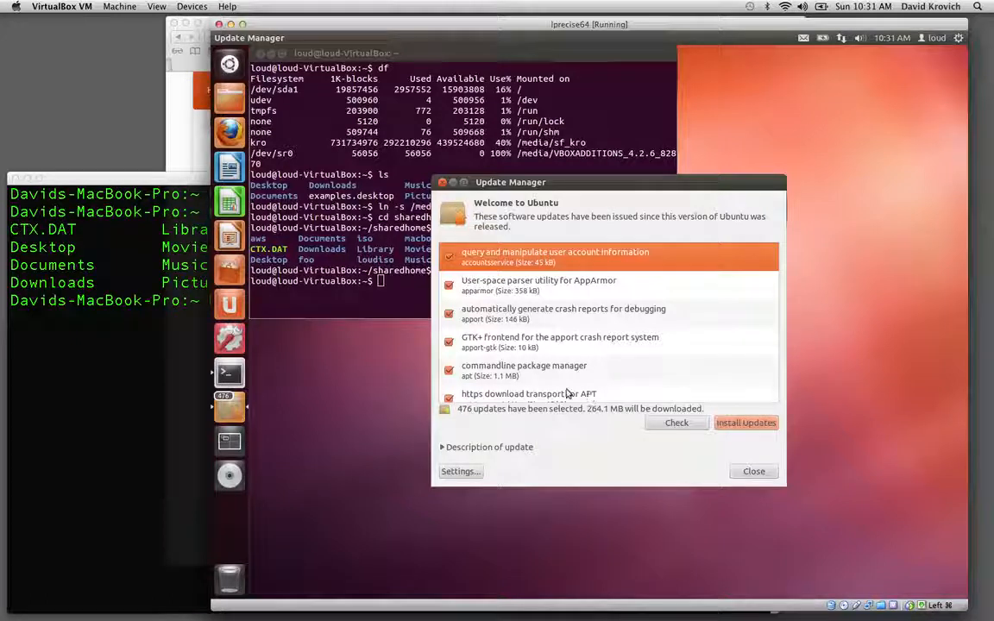
click(740, 425)
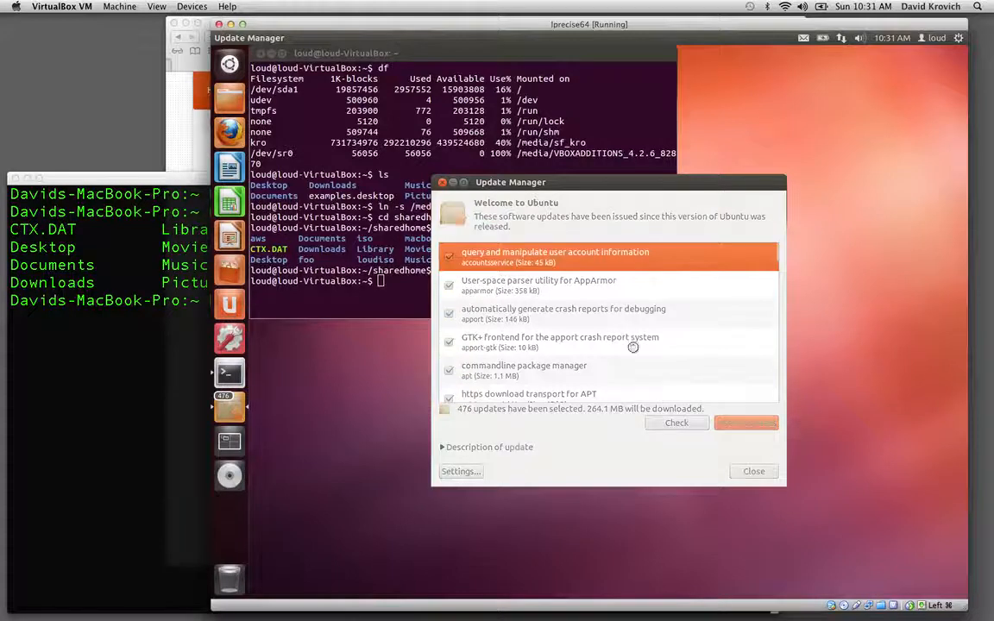
text(••••)
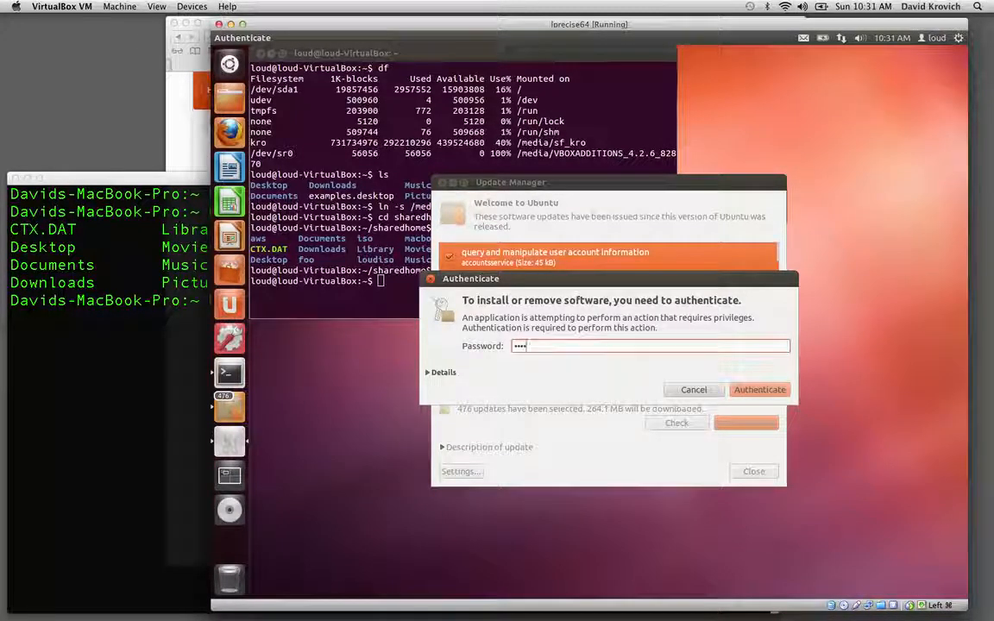
key(Return)
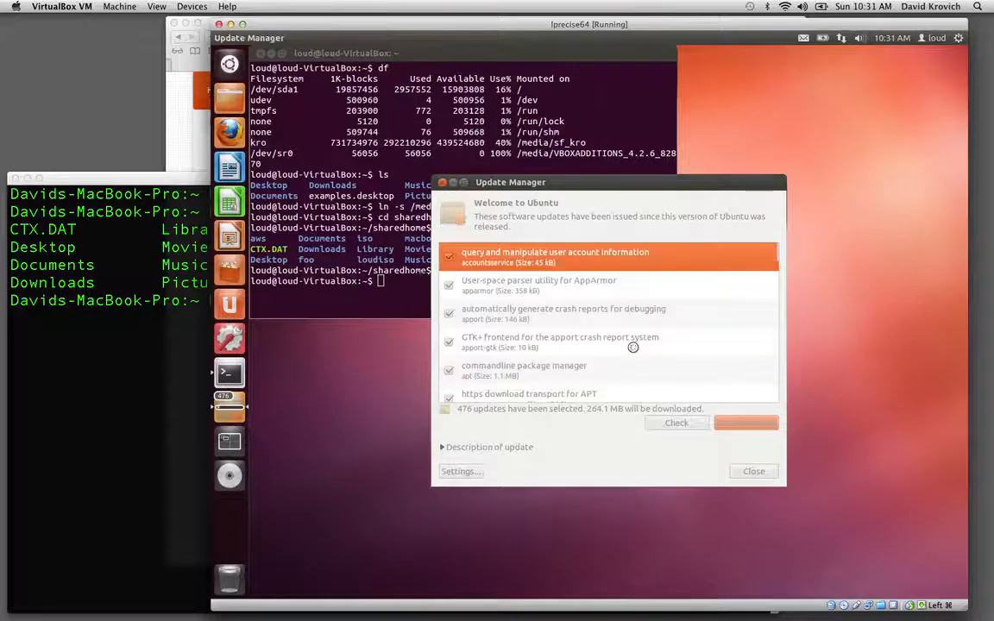